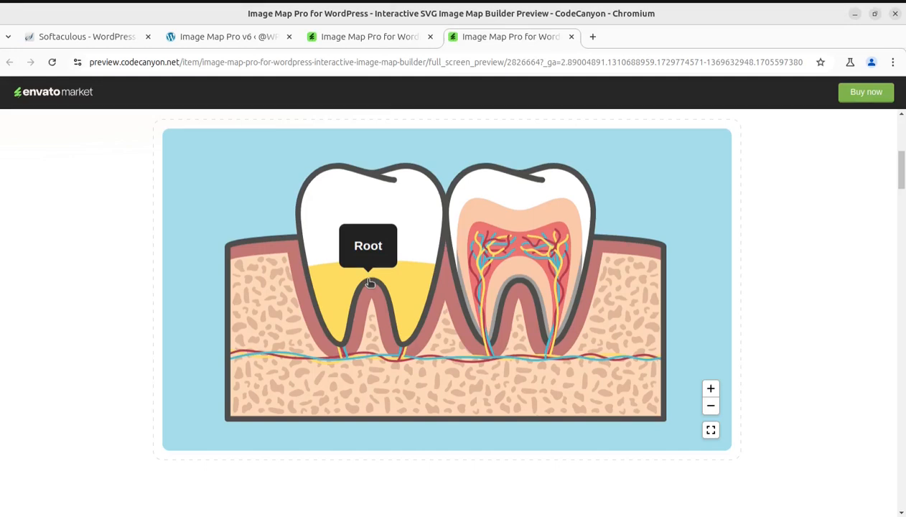
# - Examine the Education demo's tooth tooltips, and open the Engineering demo to view the tooltips of its jet engine parts
pyautogui.moveTo(495, 270)
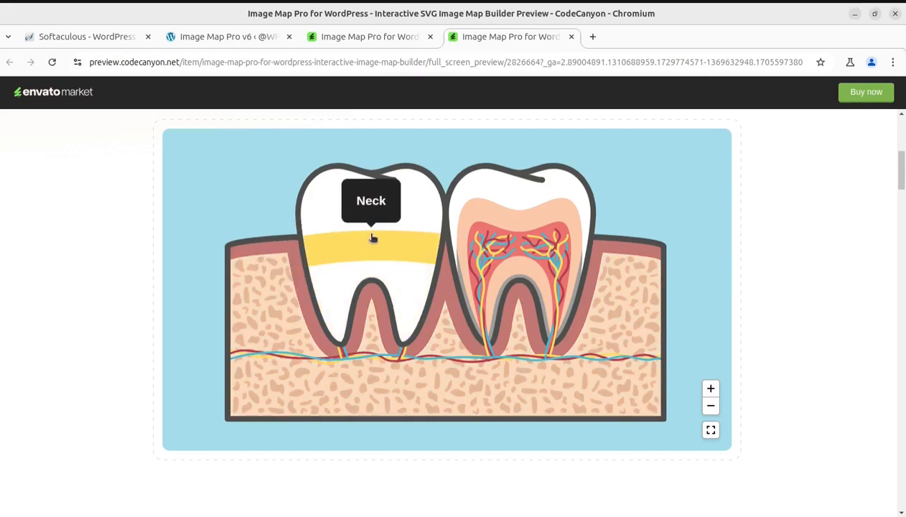
pyautogui.scroll(2, 372, 238)
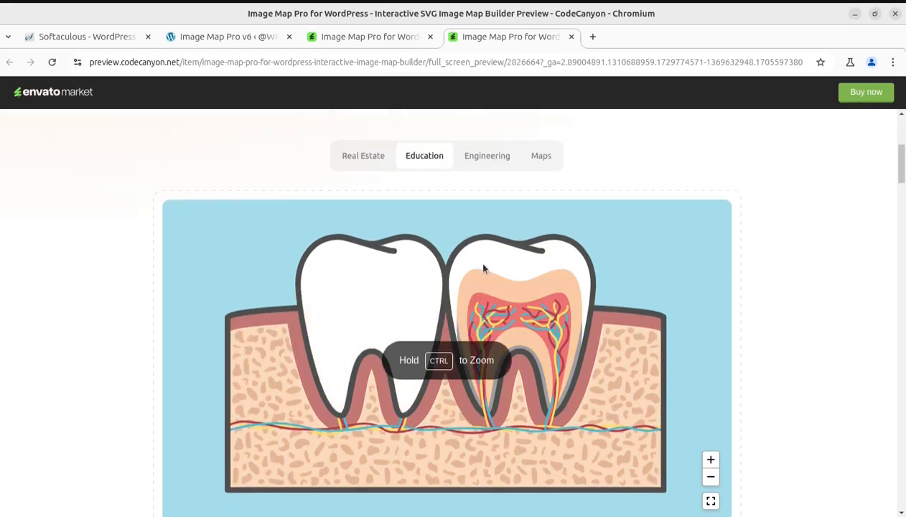
pyautogui.click(477, 160)
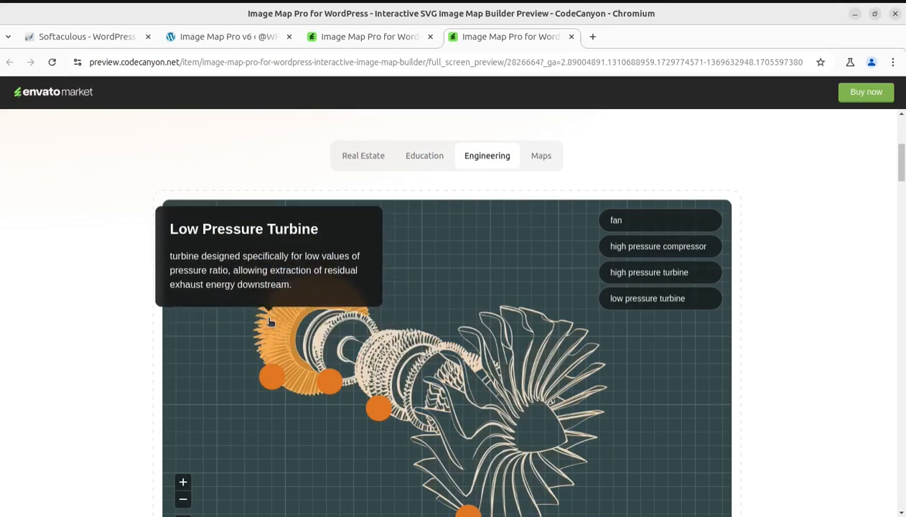
pyautogui.scroll(-1, 331, 388)
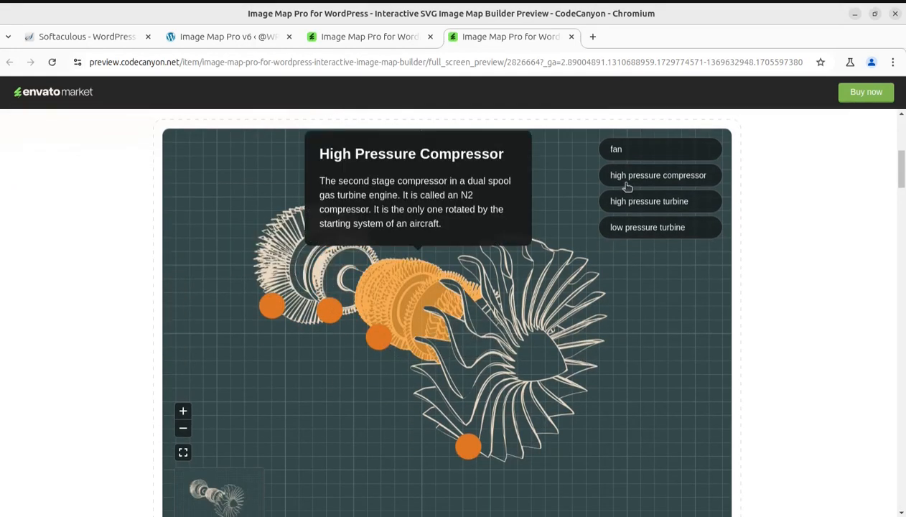
pyautogui.moveTo(626, 214)
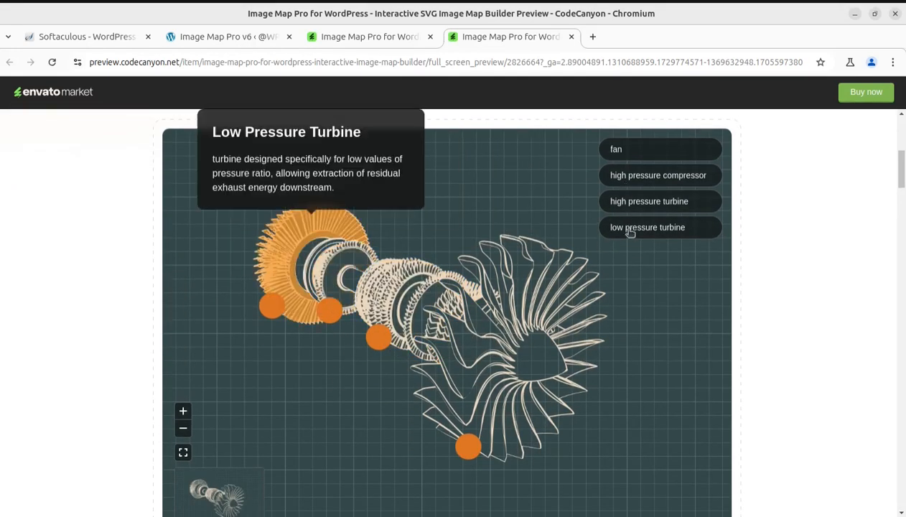
pyautogui.moveTo(528, 381)
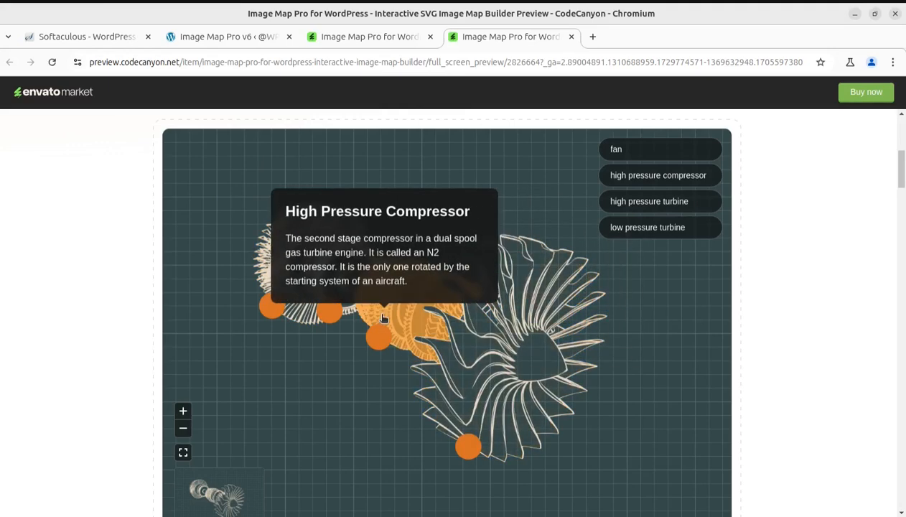
# - Open the Real Estate demo and view the Ninth Floor apartment plans
pyautogui.scroll(4, 487, 319)
pyautogui.scroll(-1, 445, 323)
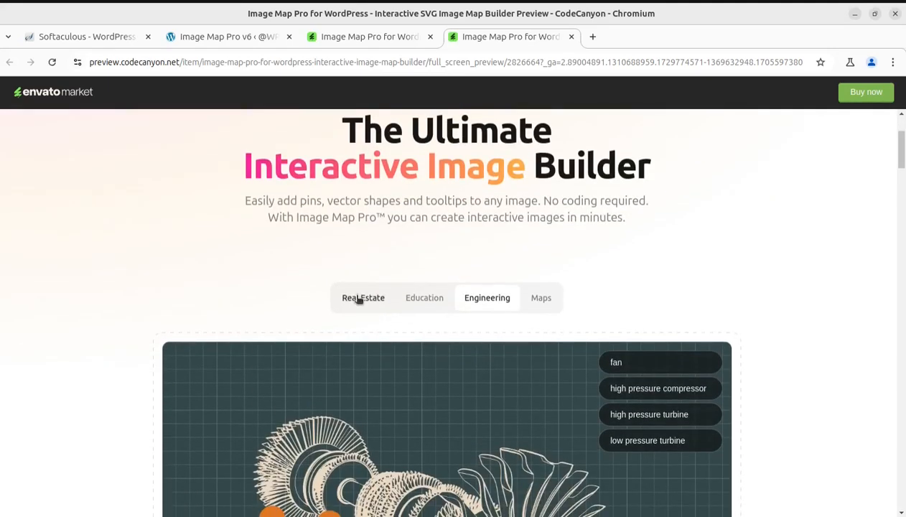
pyautogui.click(361, 299)
pyautogui.scroll(-3, 568, 333)
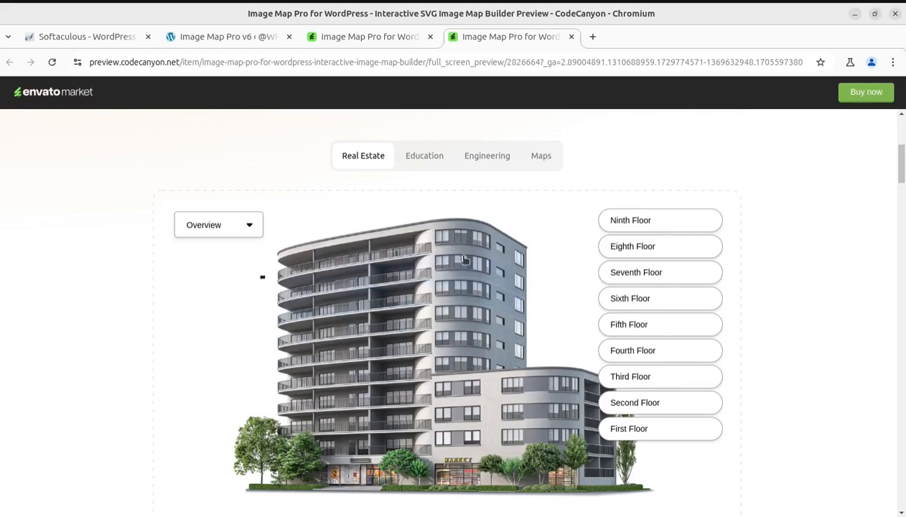
pyautogui.click(630, 224)
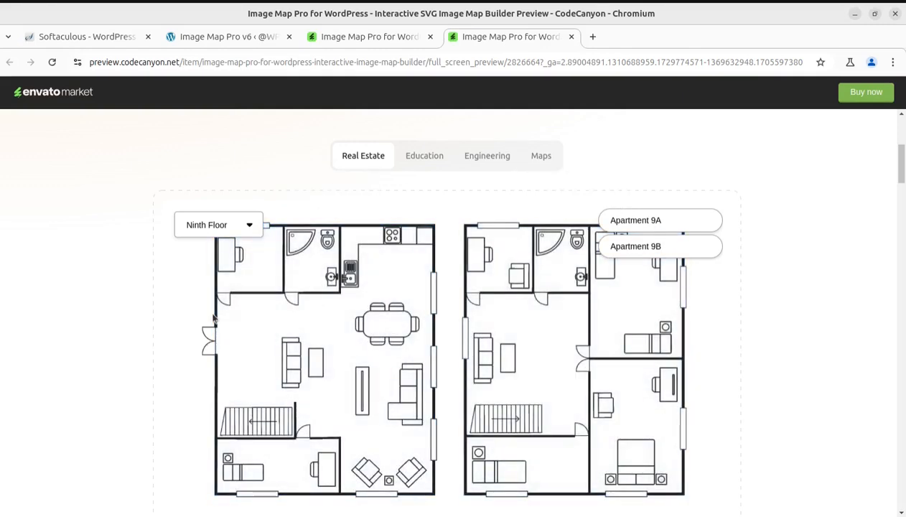
pyautogui.scroll(-4, 441, 322)
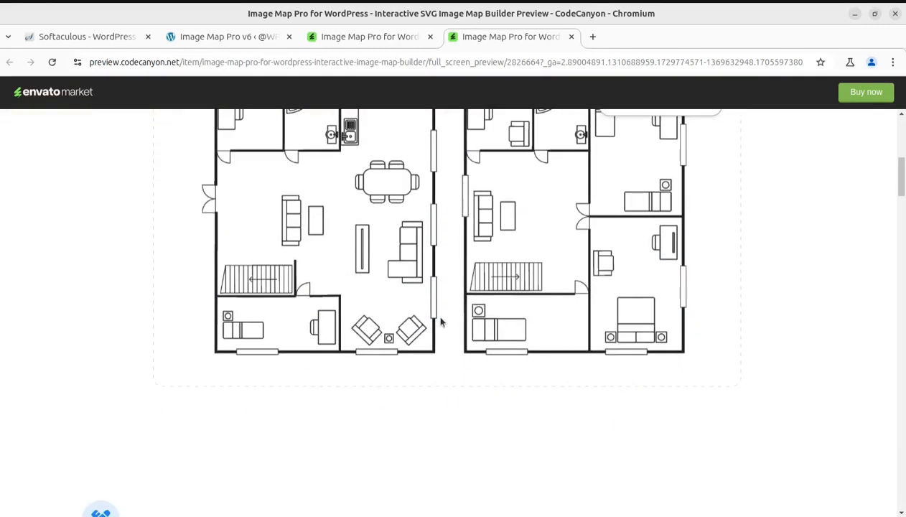
pyautogui.scroll(4, 441, 322)
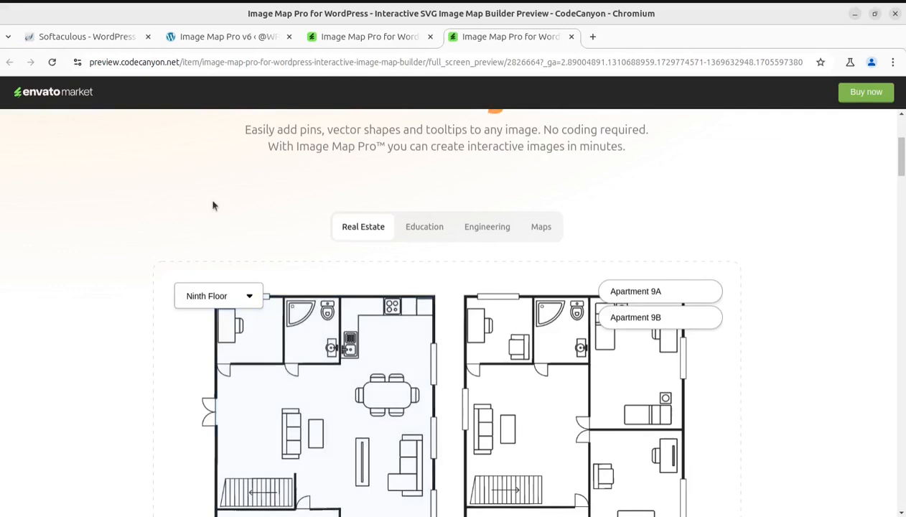
# - Return to the Education demo, and reopen the Engineering demo to view the engine's Fan tooltip
pyautogui.click(427, 227)
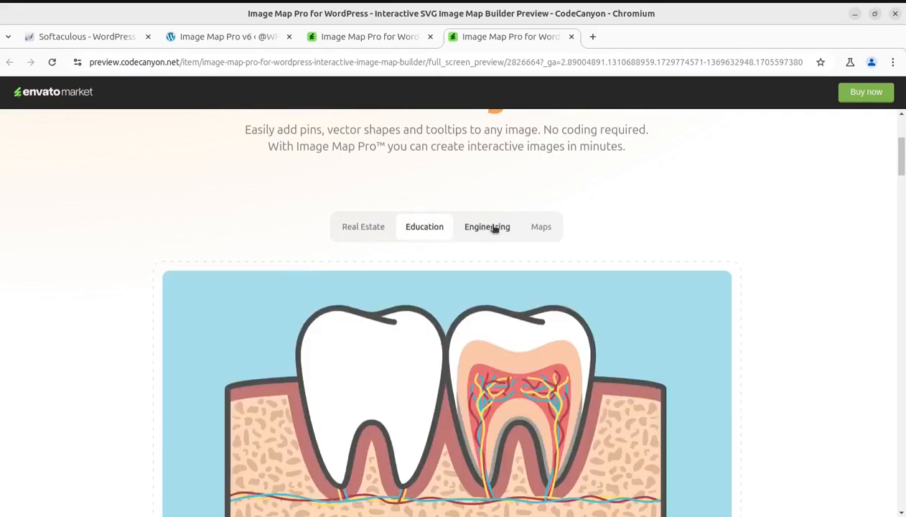
pyautogui.click(489, 228)
pyautogui.scroll(-2, 574, 227)
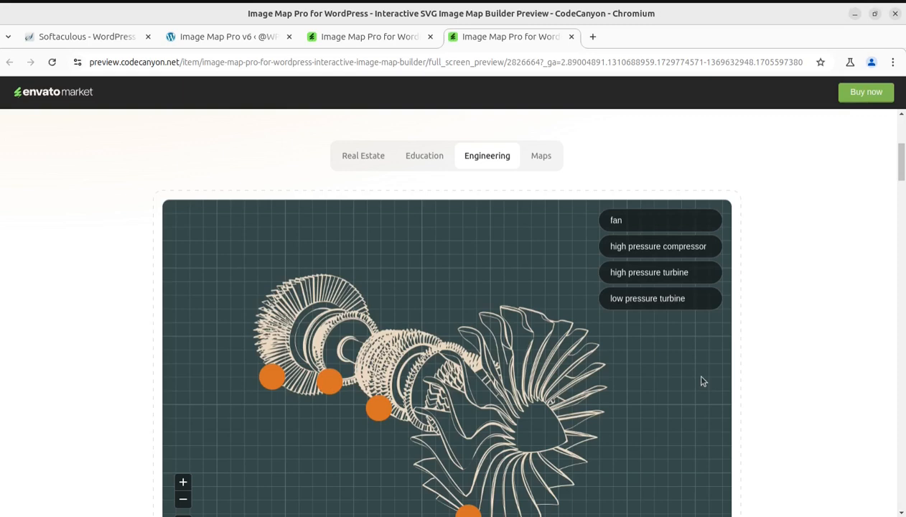
pyautogui.scroll(-2, 703, 382)
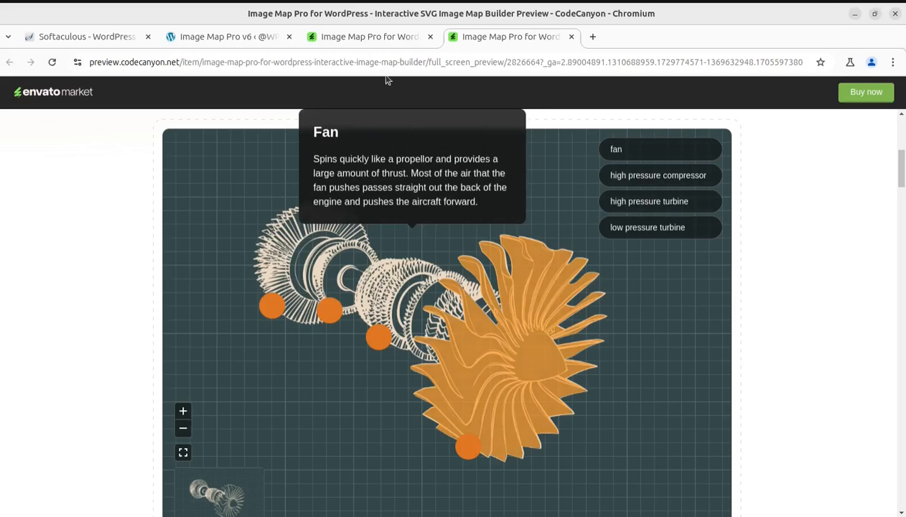
# - Switch to the Image Map Pro item page on CodeCanyon and examine the plugin's title and description
pyautogui.click(366, 36)
pyautogui.click(97, 251)
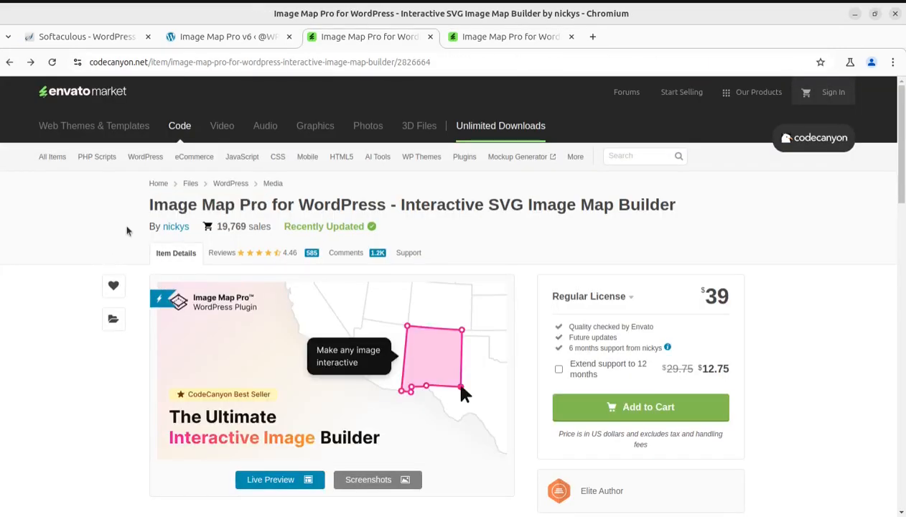
pyautogui.moveTo(148, 205); pyautogui.dragTo(270, 206)
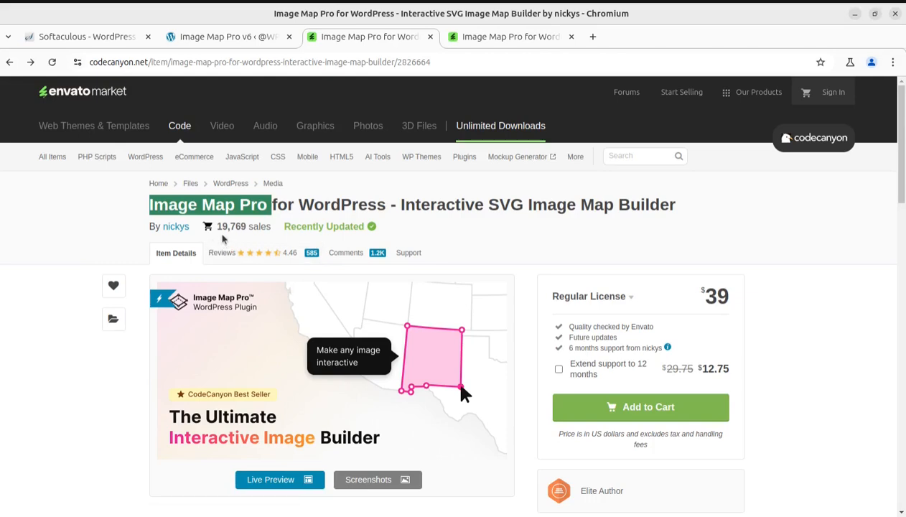
pyautogui.click(85, 249)
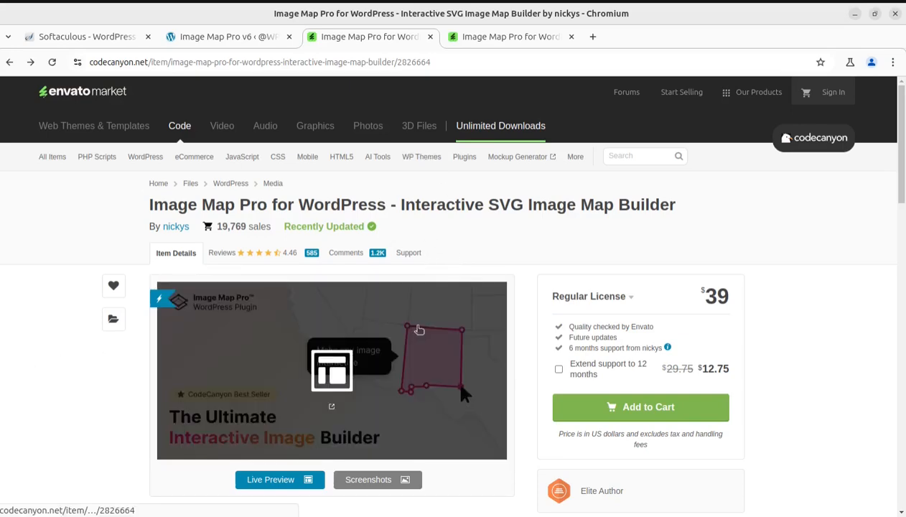
pyautogui.scroll(-2, 378, 385)
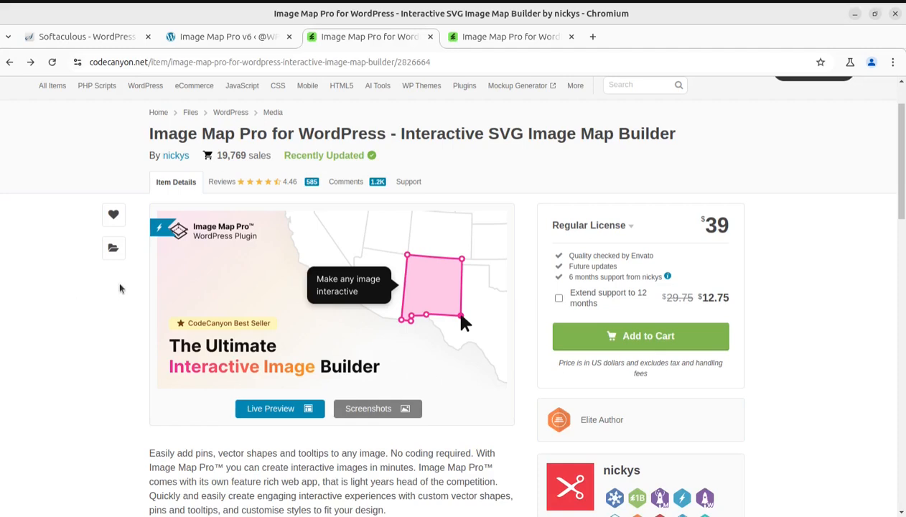
pyautogui.scroll(2, 170, 320)
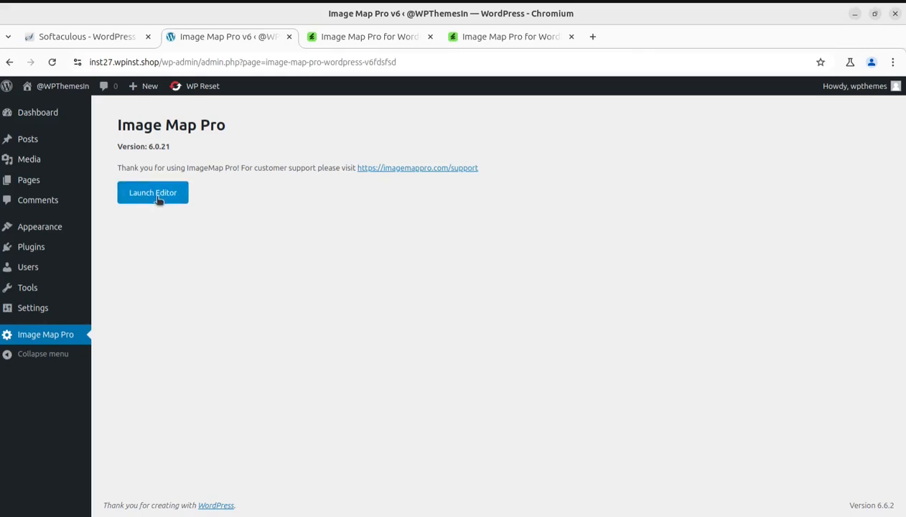
# - Review the Image Map Pro price and details on CodeCanyon, and view the support chat on the i-Create website
pyautogui.click(365, 43)
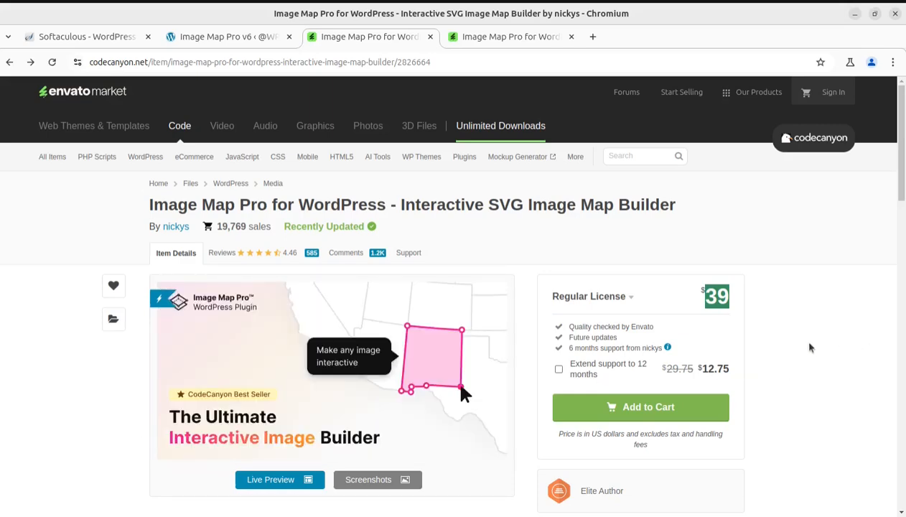
pyautogui.scroll(-4, 481, 459)
pyautogui.scroll(-1, 481, 474)
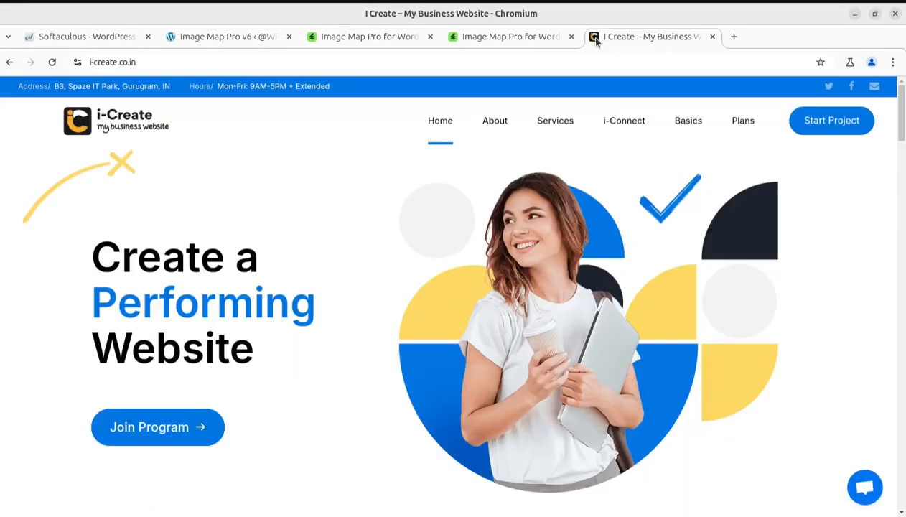
pyautogui.click(864, 487)
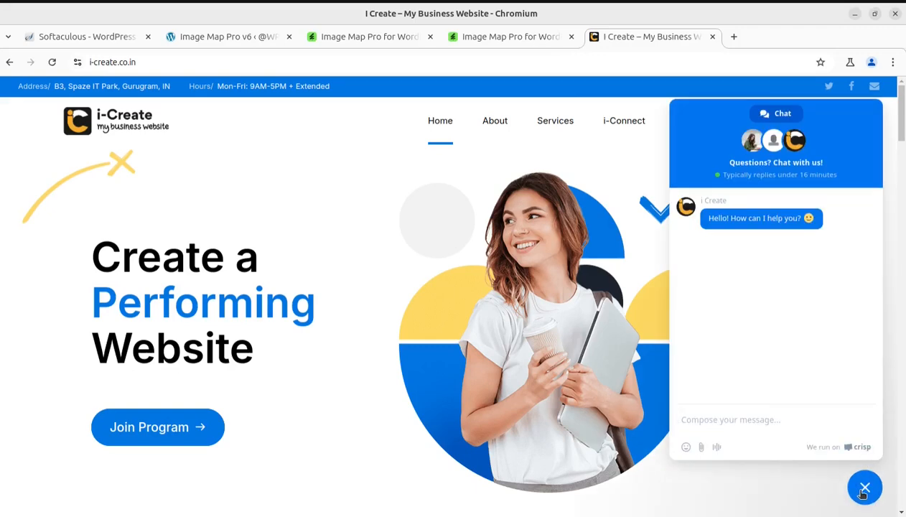
pyautogui.click(863, 491)
# - Switch to the Image Map Pro page in the WordPress admin and launch its editor
pyautogui.click(222, 38)
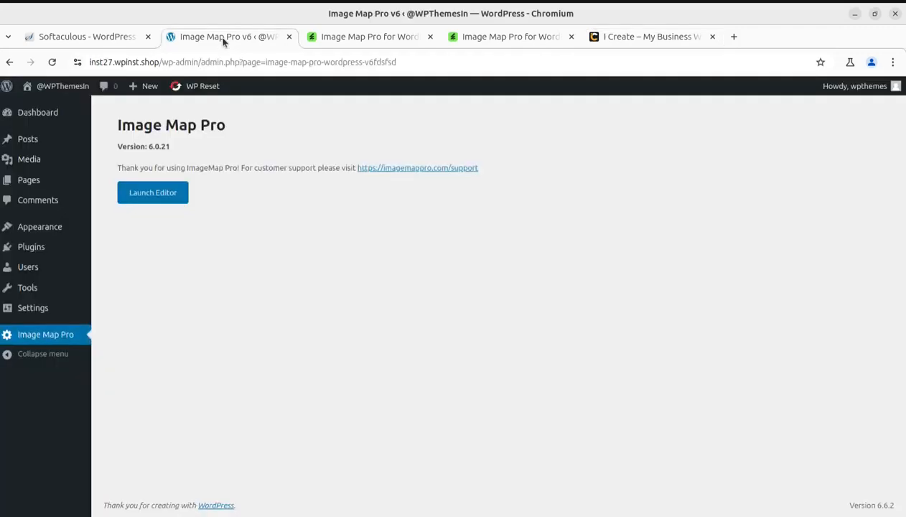
pyautogui.click(147, 198)
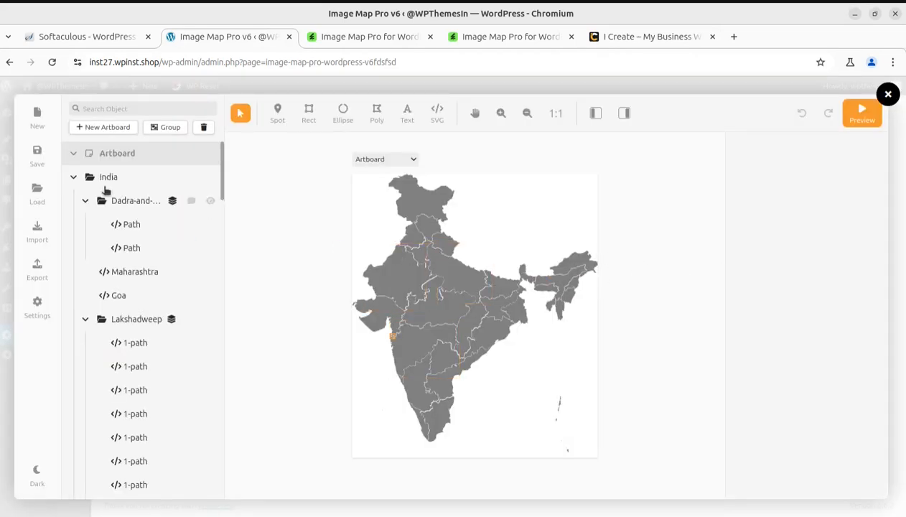
# - Create a blank image map named Untitled and view its list of artboards
pyautogui.click(40, 119)
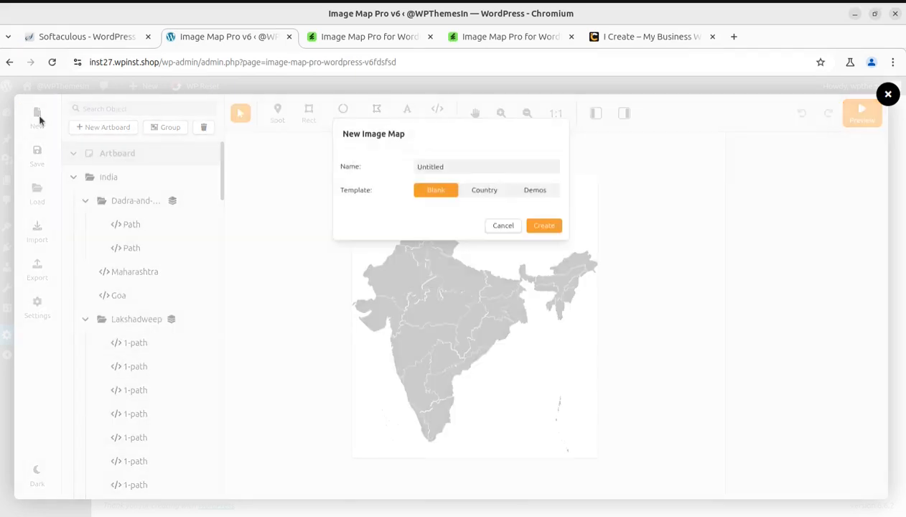
pyautogui.click(544, 227)
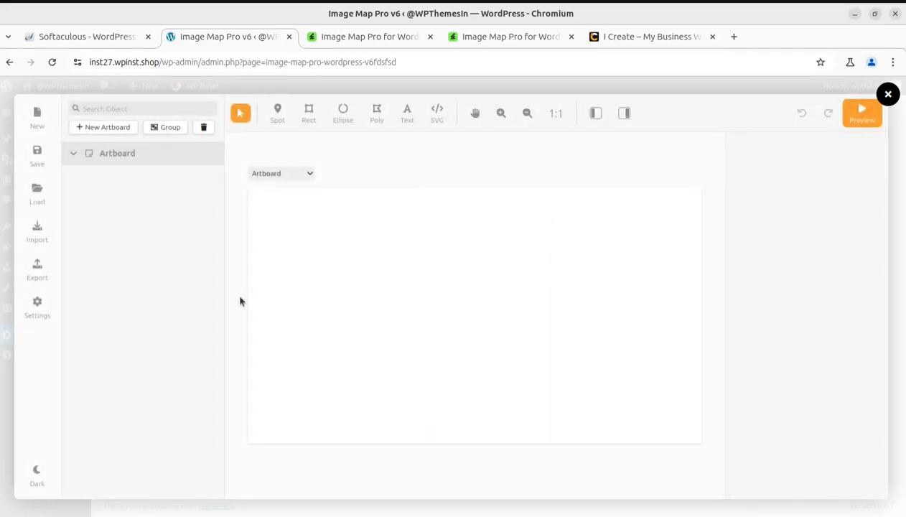
pyautogui.click(304, 175)
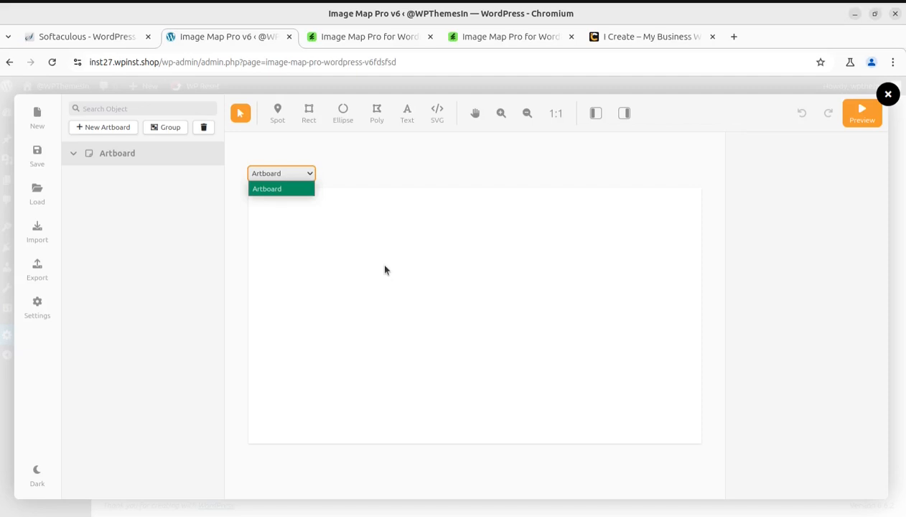
# - Create a new image map named Untitled from the Education demo template
pyautogui.click(37, 117)
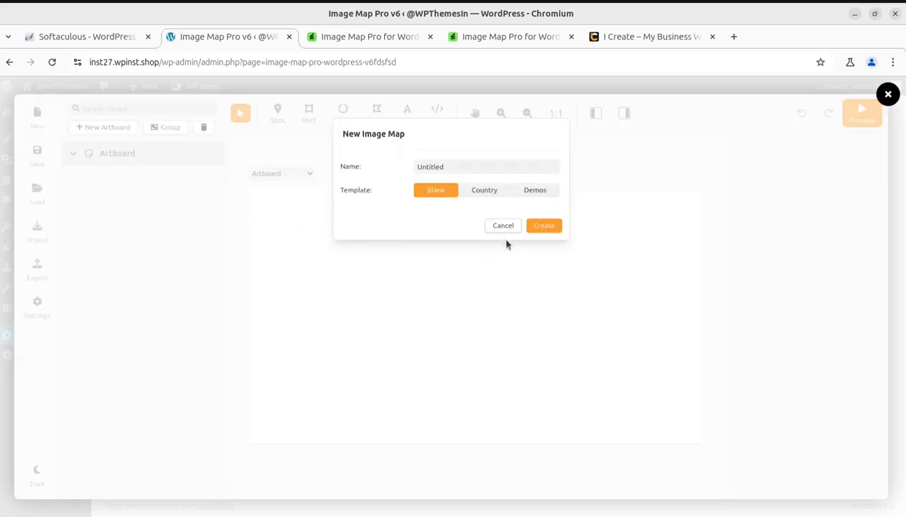
pyautogui.click(532, 192)
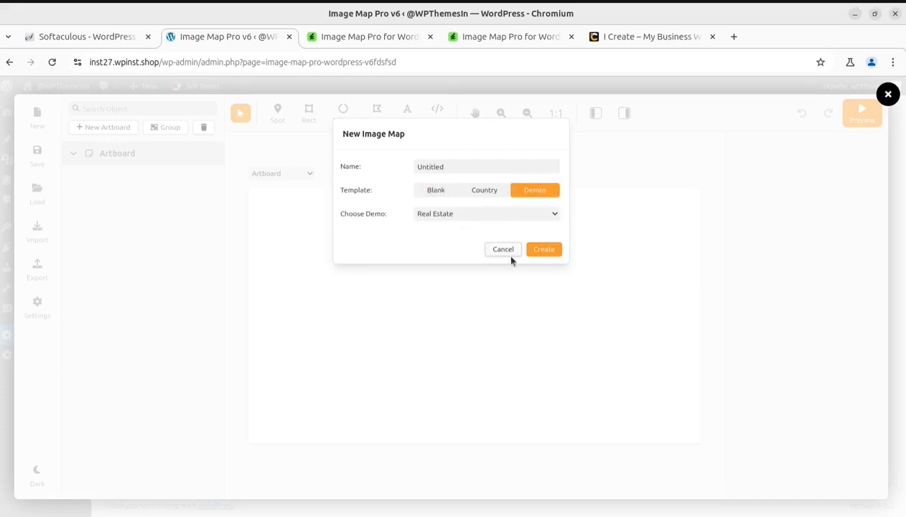
pyautogui.click(468, 215)
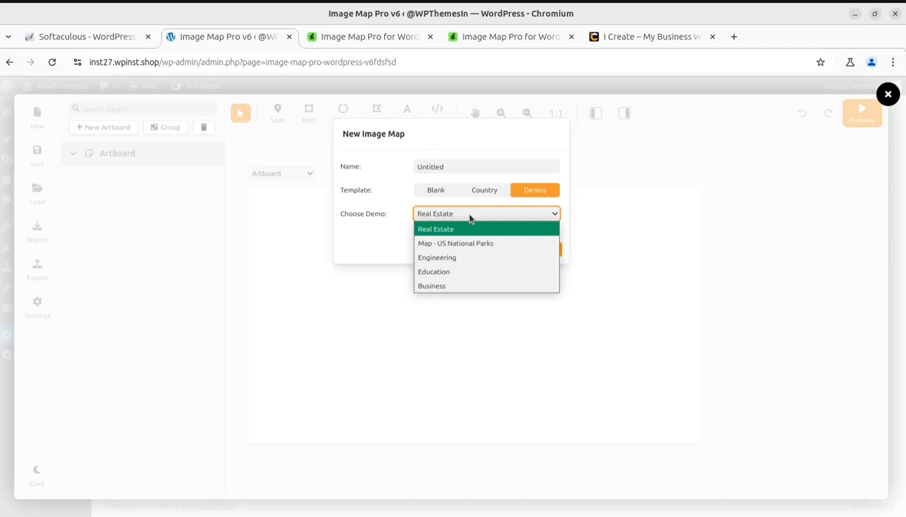
pyautogui.click(441, 271)
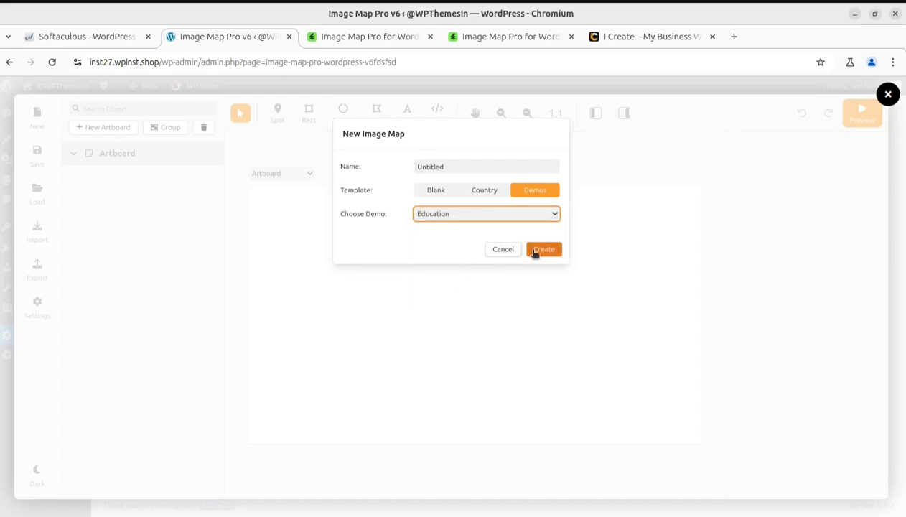
pyautogui.click(542, 249)
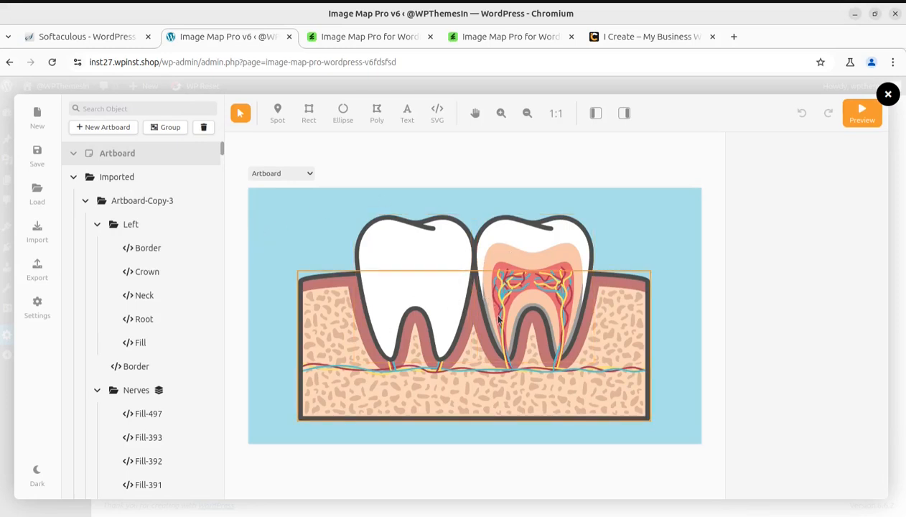
# - Select the gum border and each tooth's border in turn to inspect their object properties
pyautogui.click(500, 293)
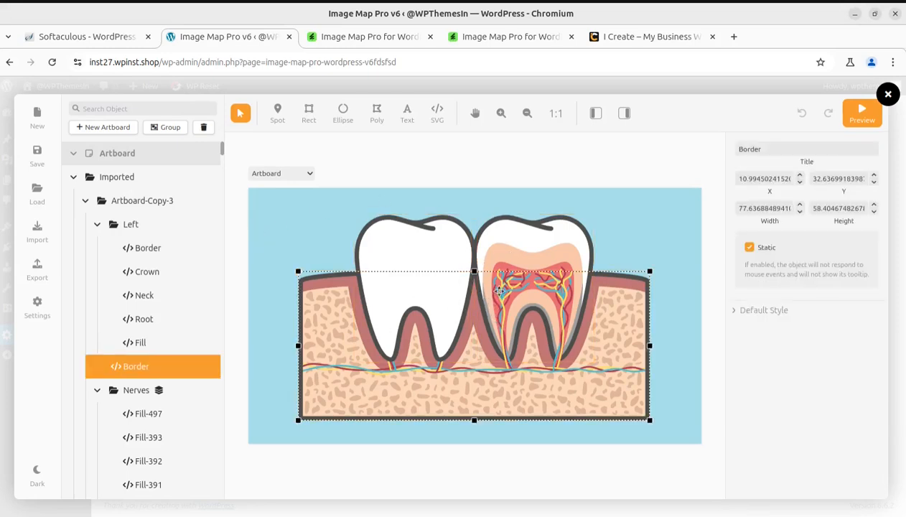
pyautogui.click(434, 254)
pyautogui.click(530, 244)
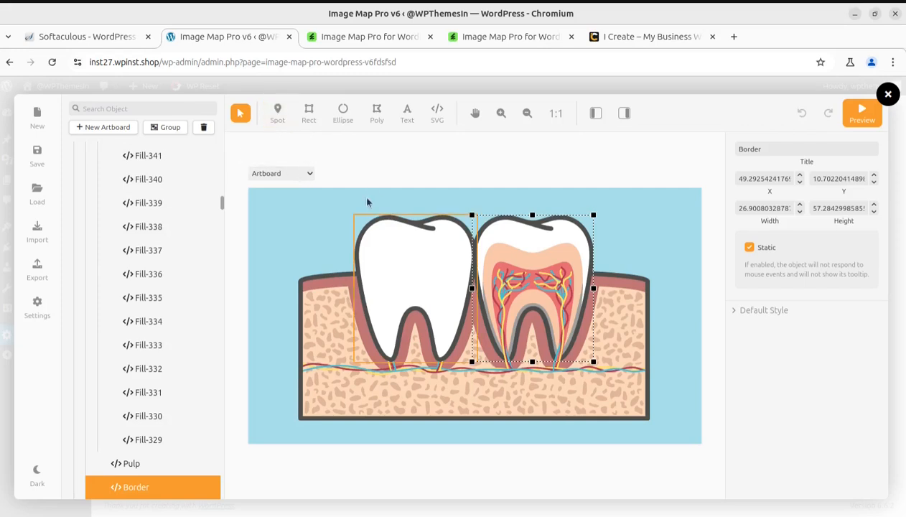
# - Add a spot marker on the upper part of the left tooth
pyautogui.click(277, 115)
pyautogui.click(416, 247)
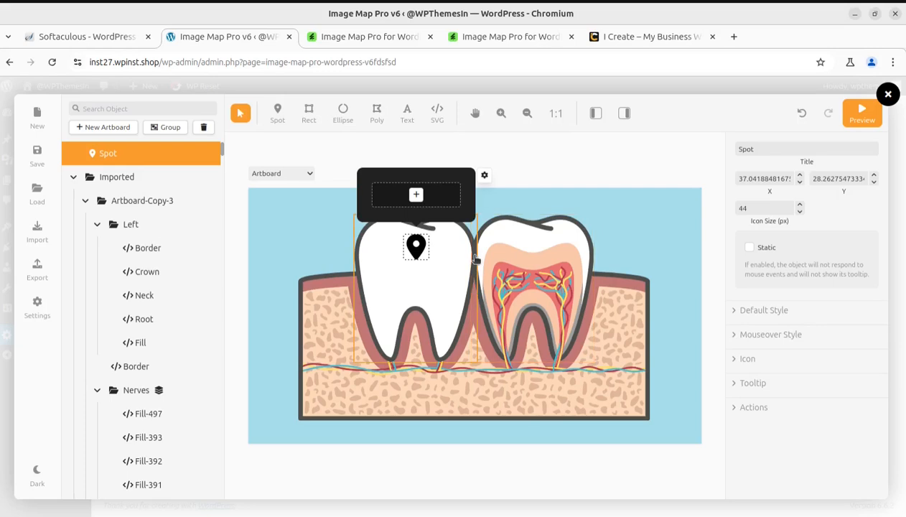
# - Add a Button element to the spot marker's tooltip and open the button's style options
pyautogui.click(415, 195)
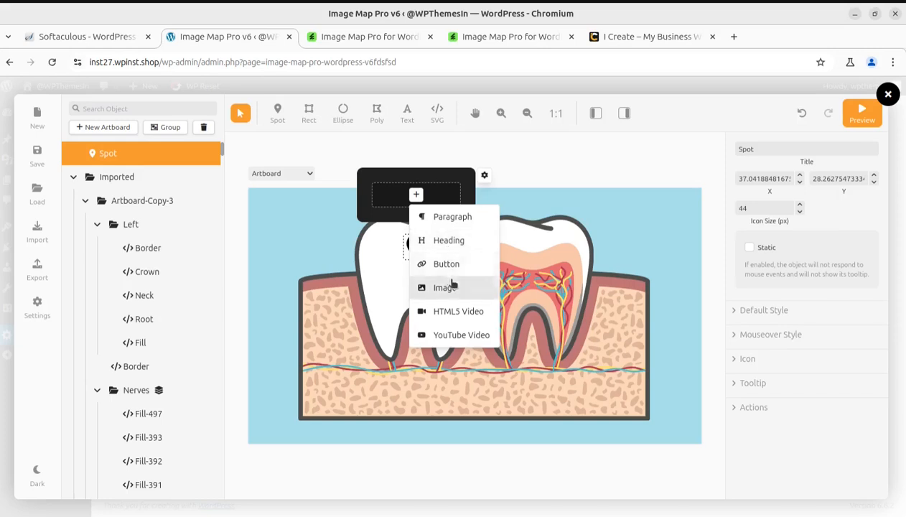
pyautogui.click(444, 265)
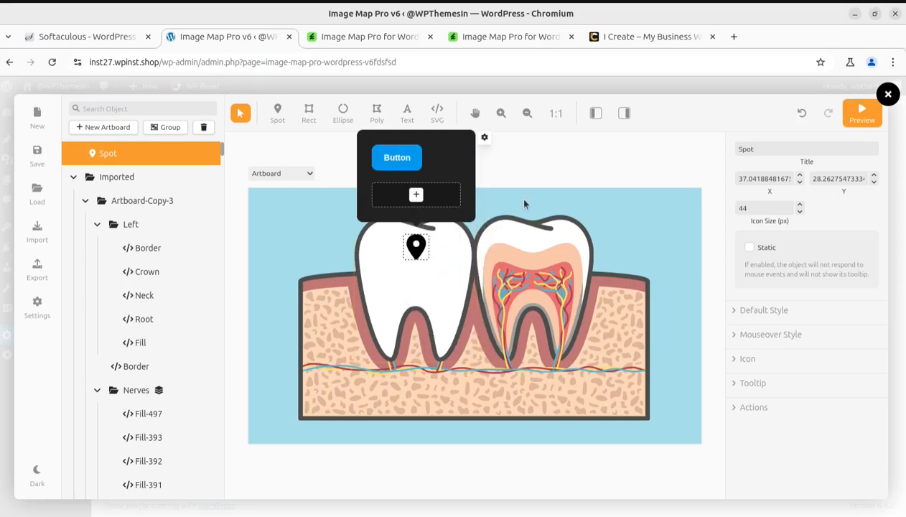
pyautogui.click(414, 164)
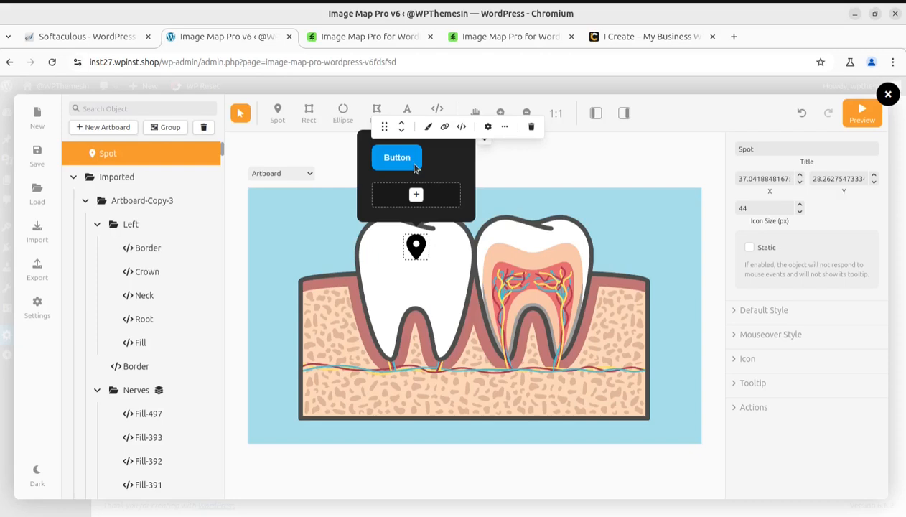
pyautogui.click(429, 129)
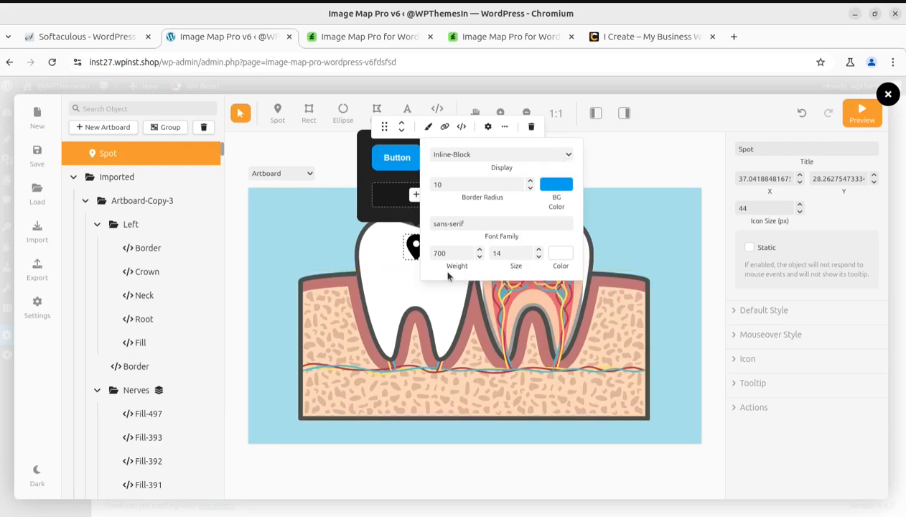
# - Save the image map and preview it, checking the spot marker on the left tooth
pyautogui.click(37, 154)
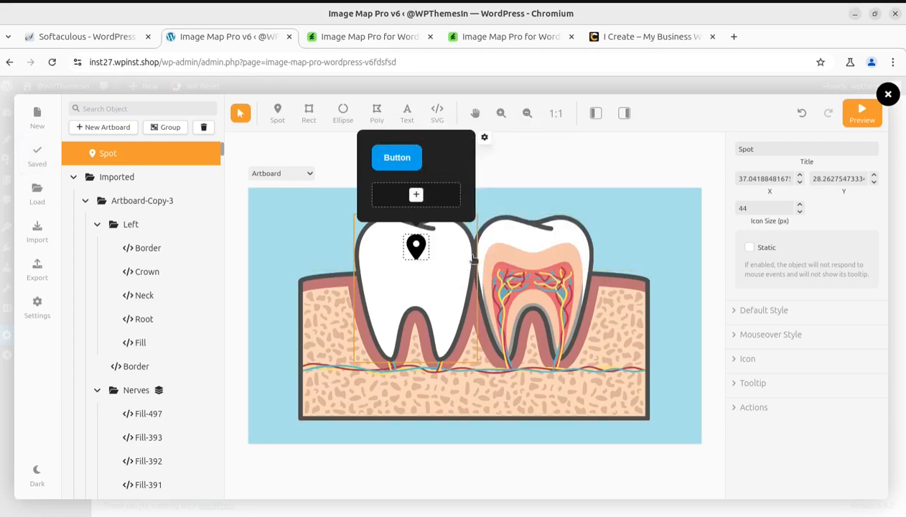
pyautogui.click(861, 114)
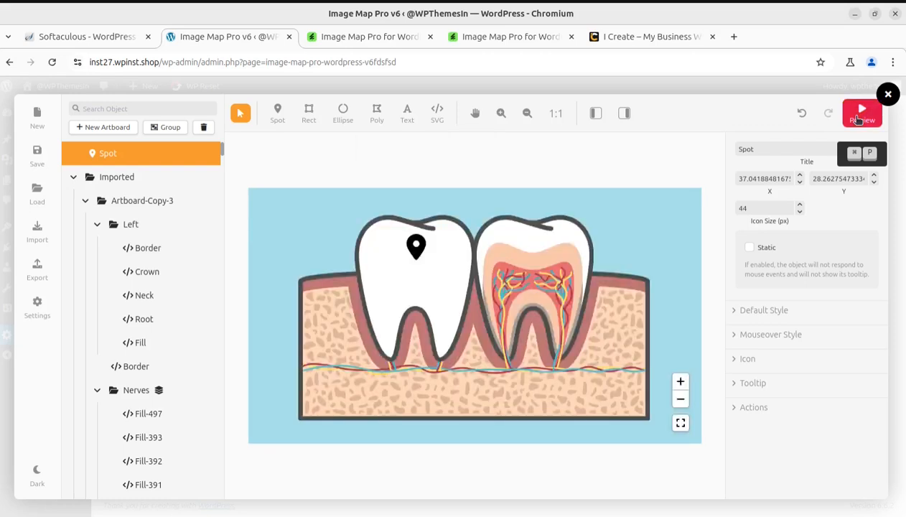
pyautogui.moveTo(415, 246)
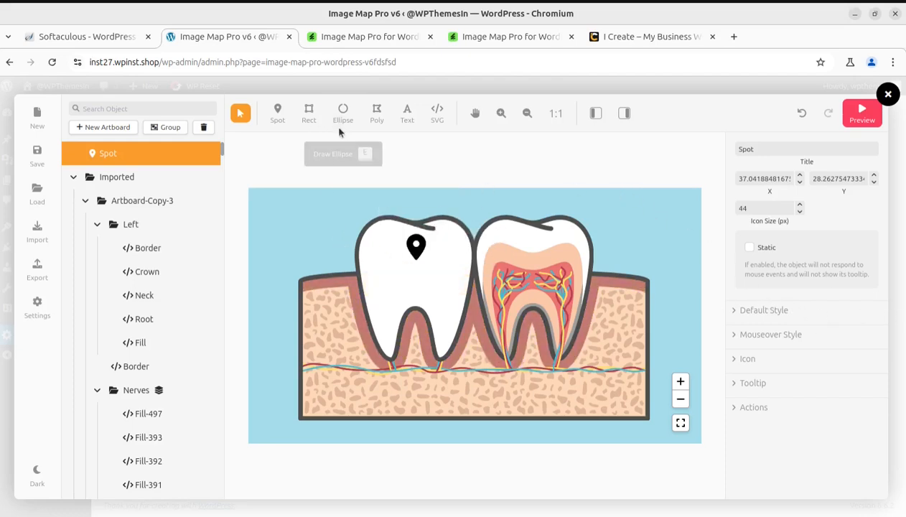
pyautogui.click(375, 122)
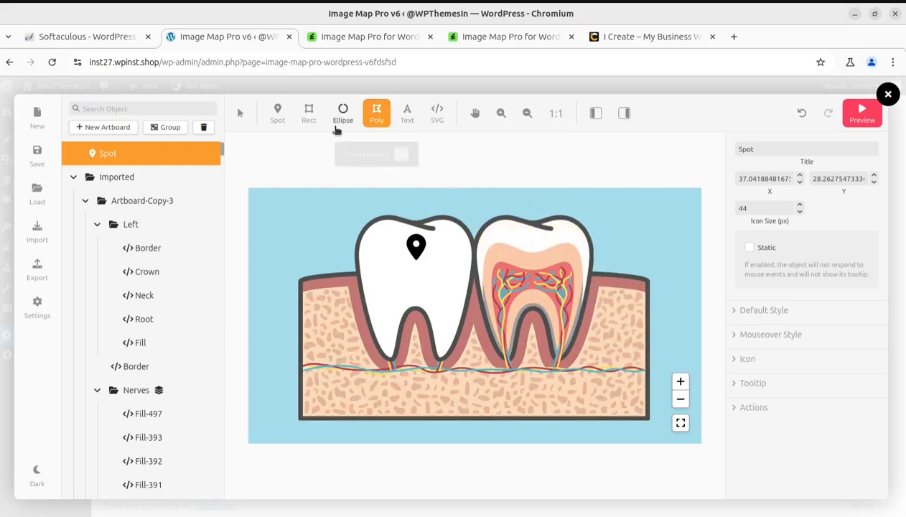
pyautogui.click(309, 113)
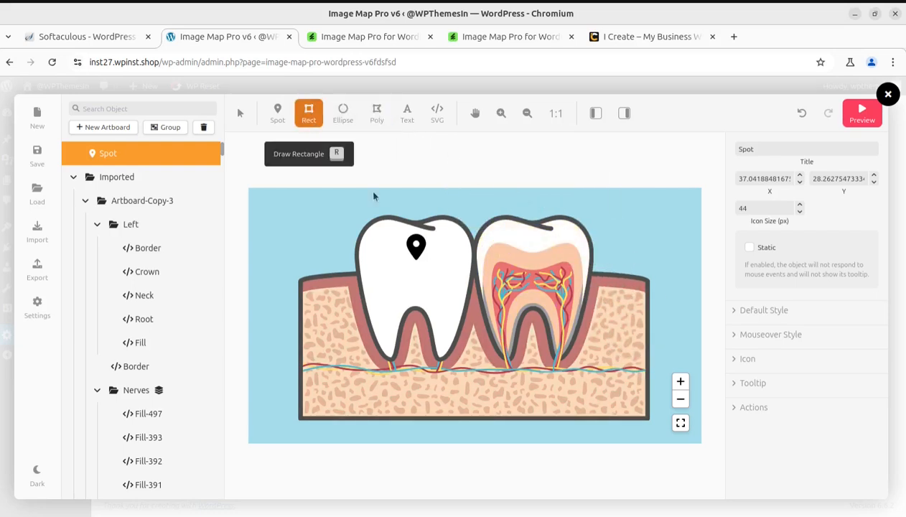
pyautogui.click(343, 113)
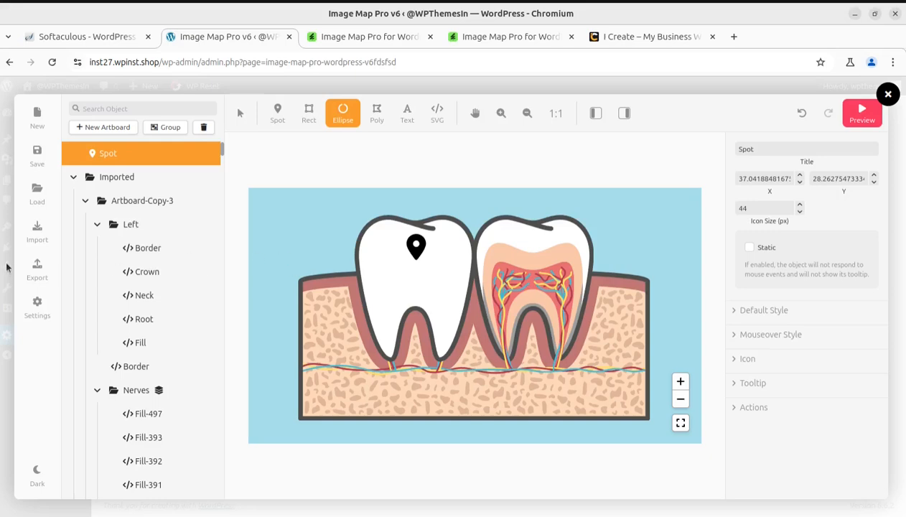
# - View the list of saved image maps and the dialog for importing a map from JSON code
pyautogui.click(38, 199)
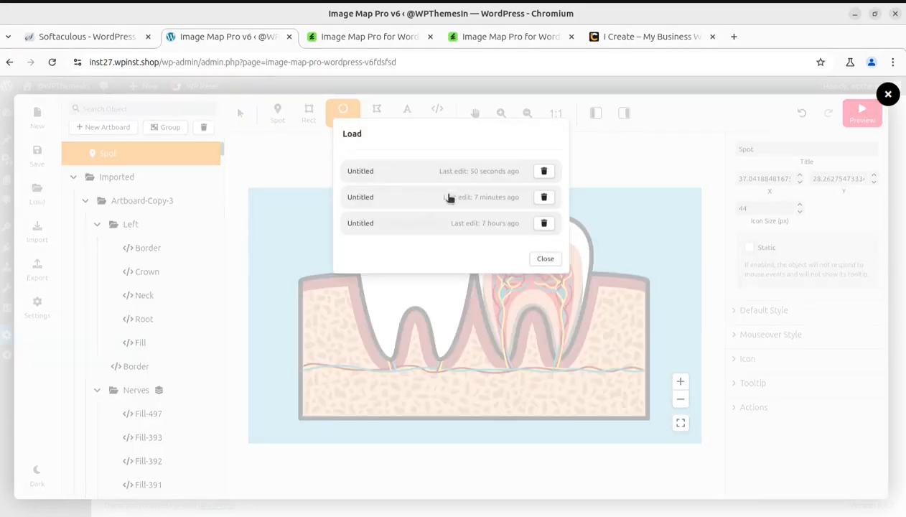
pyautogui.click(545, 260)
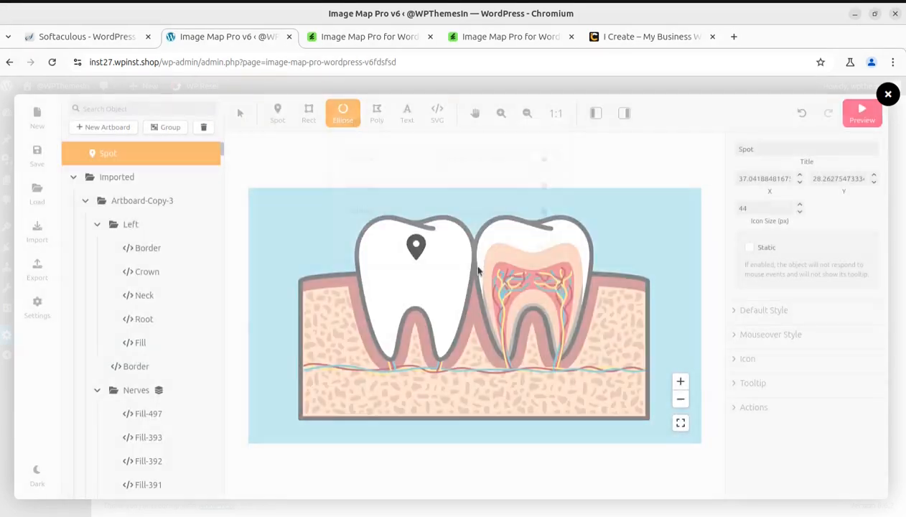
pyautogui.click(39, 239)
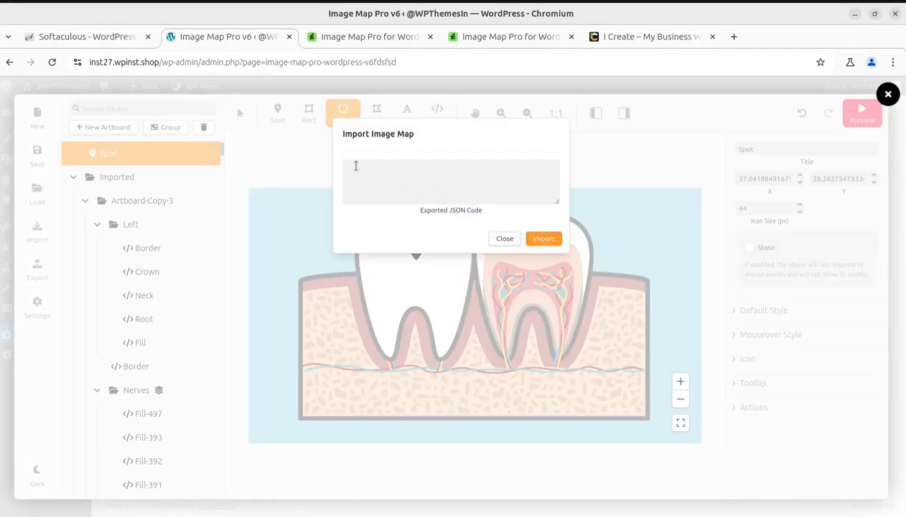
pyautogui.click(506, 241)
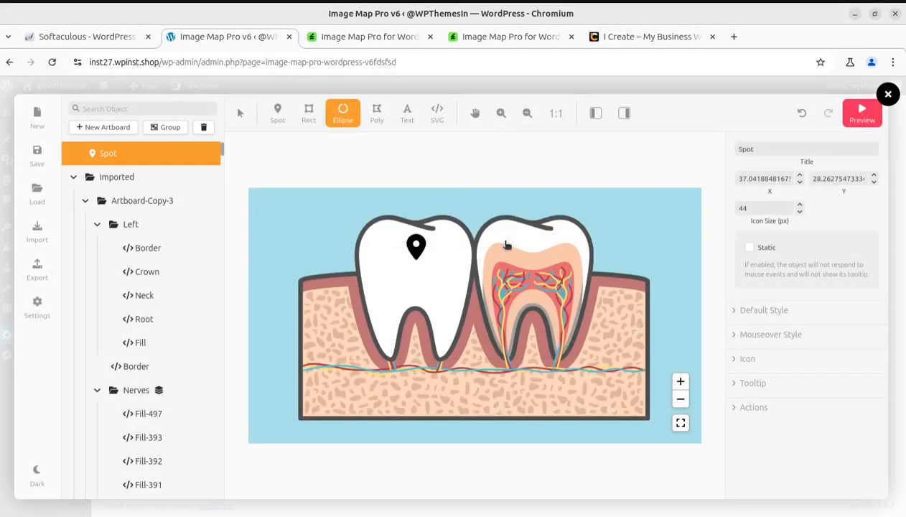
# - Look through the image map's exported JSON code
pyautogui.click(43, 276)
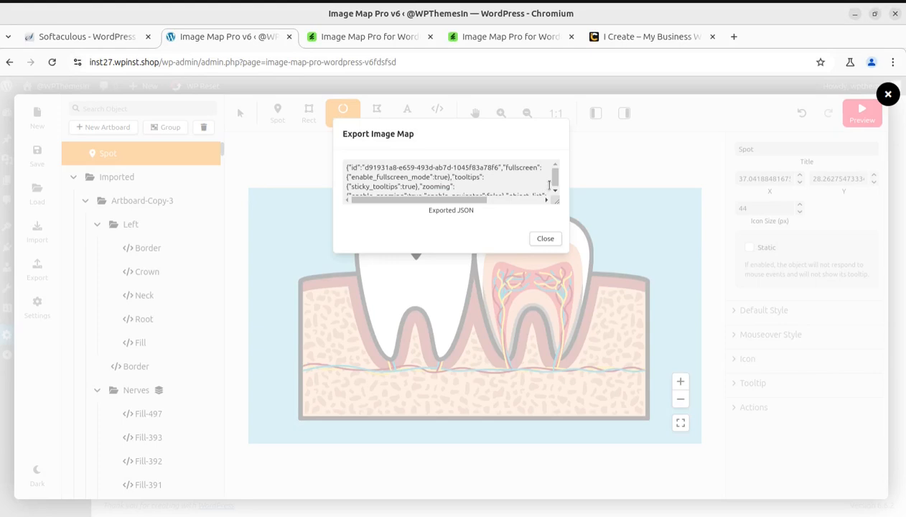
pyautogui.moveTo(457, 200); pyautogui.dragTo(432, 205)
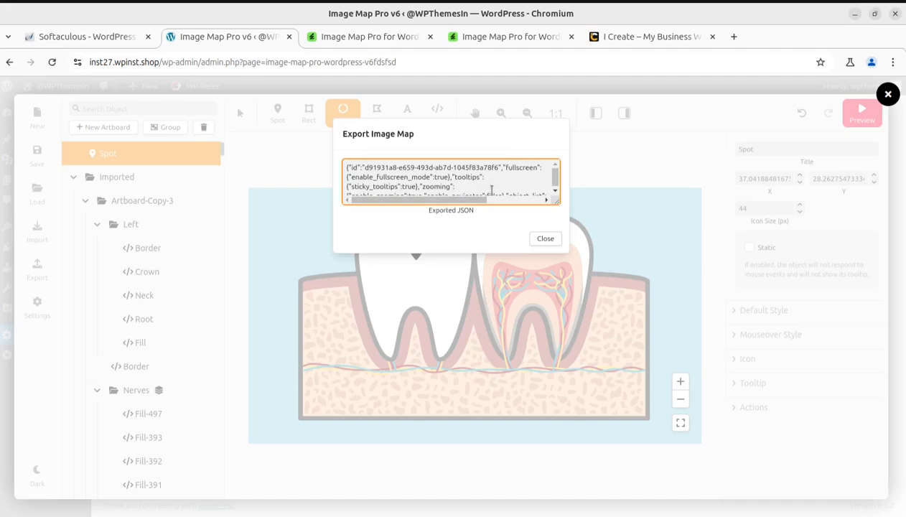
pyautogui.scroll(-10, 496, 188)
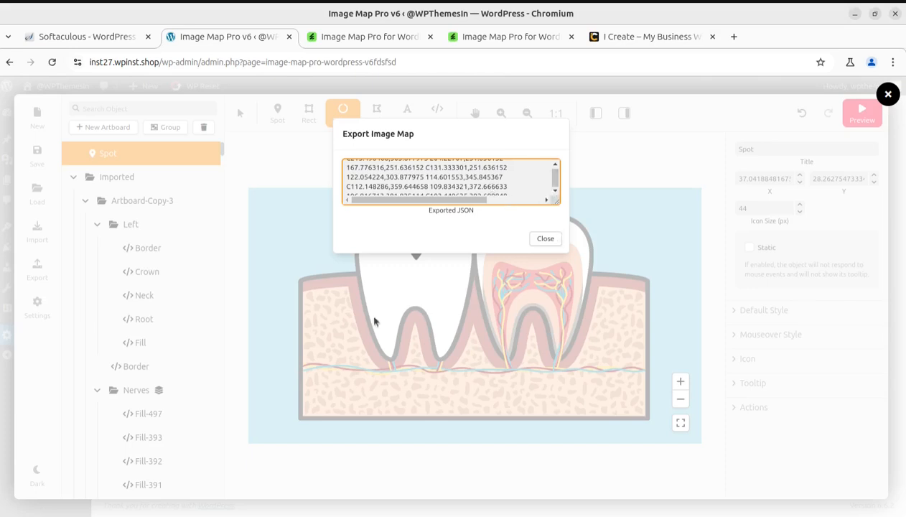
pyautogui.click(546, 239)
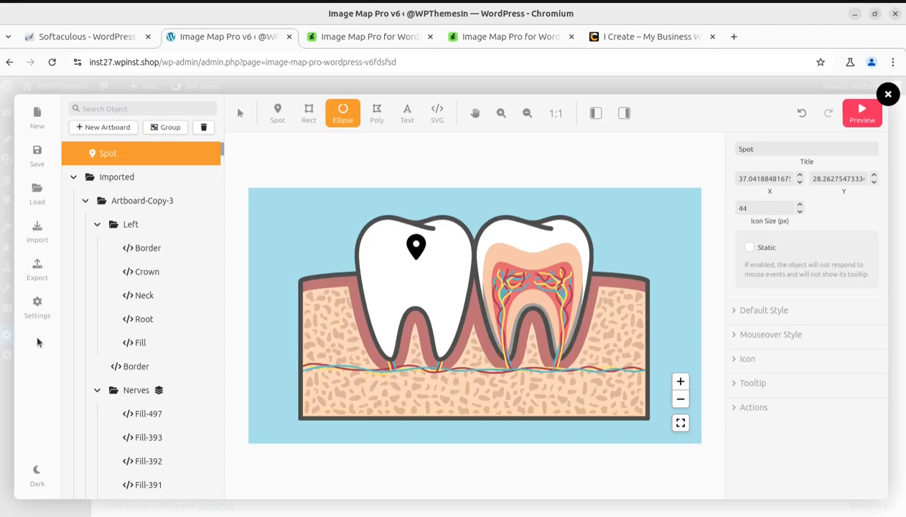
# - Examine the Fullscreen and Objects options in the image map's settings
pyautogui.click(36, 307)
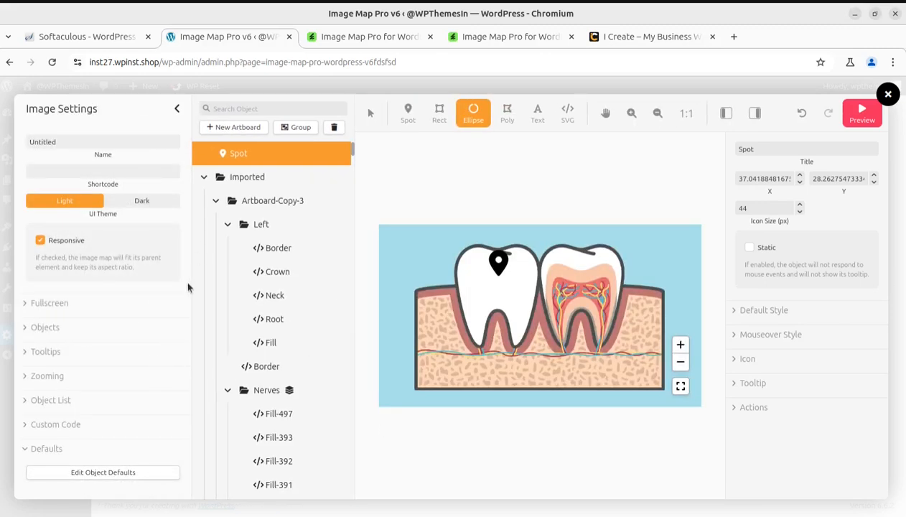
pyautogui.click(45, 303)
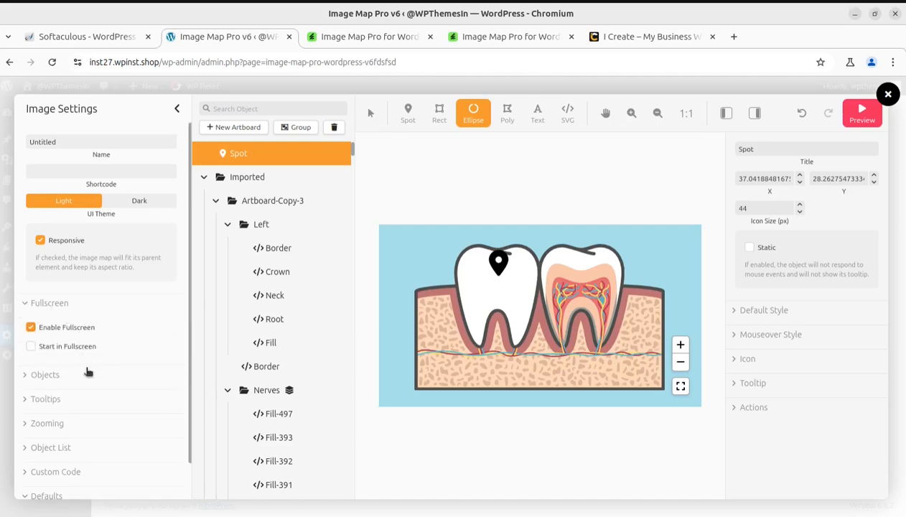
pyautogui.click(57, 375)
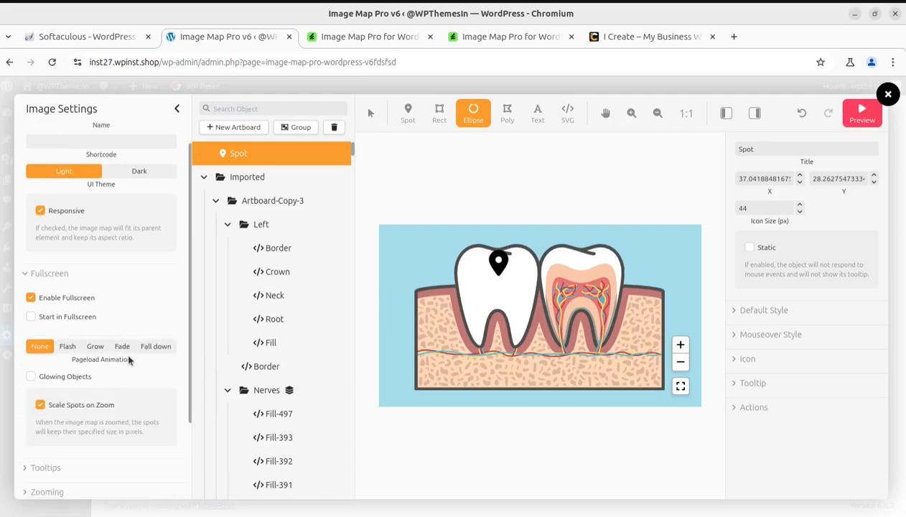
pyautogui.scroll(-2, 132, 311)
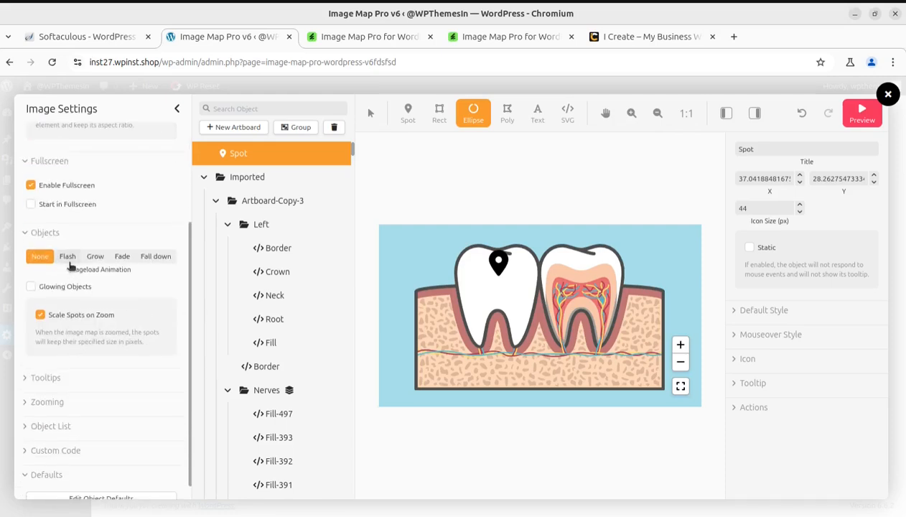
# - Set the image map's tooltip show condition to Click and try it on the spot marker
pyautogui.click(58, 377)
pyautogui.scroll(-3, 155, 338)
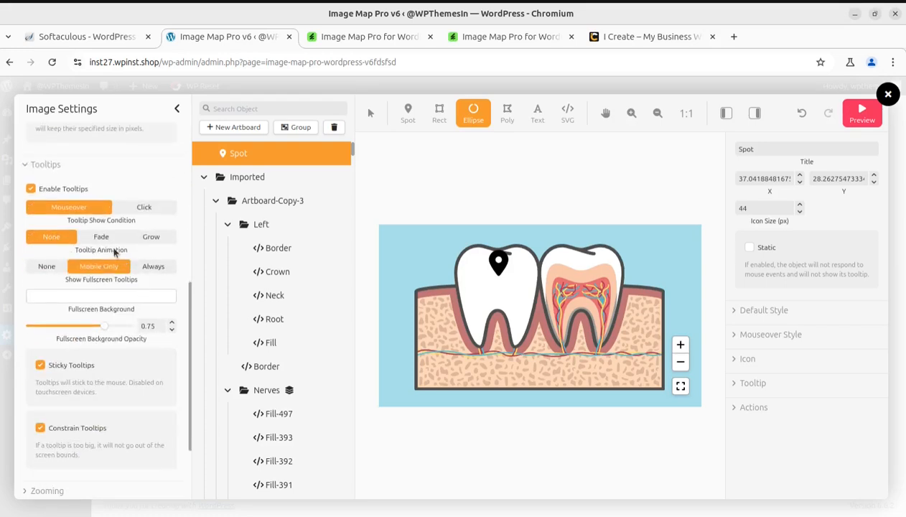
pyautogui.click(146, 210)
pyautogui.click(497, 266)
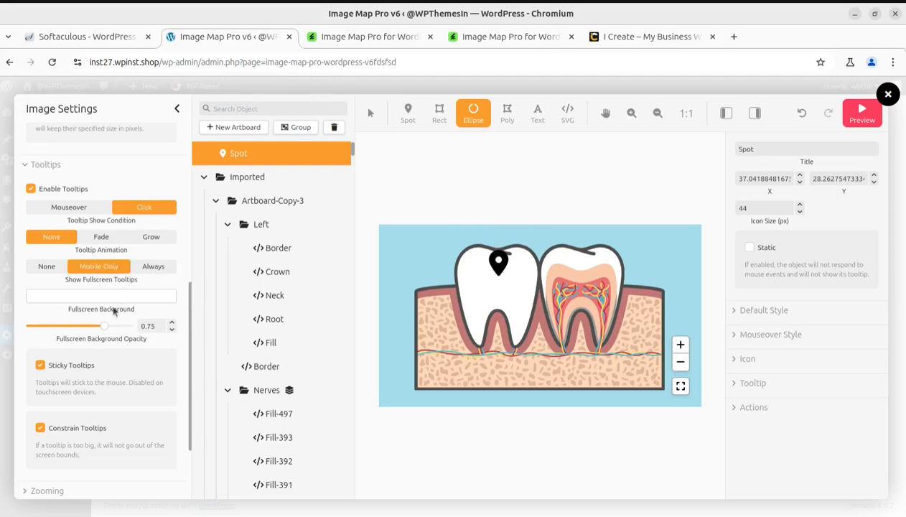
# - Review the image map's zooming options and enable its object list
pyautogui.scroll(-3, 136, 334)
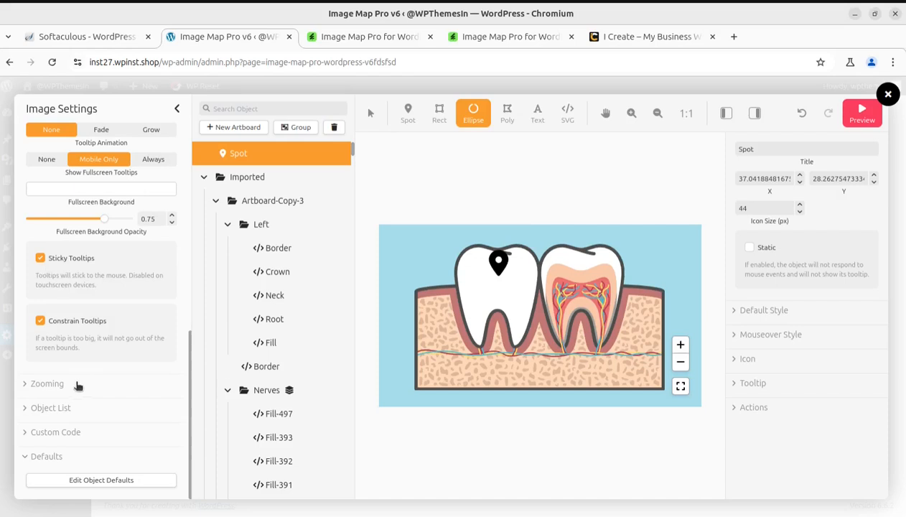
pyautogui.click(54, 383)
pyautogui.scroll(-4, 140, 369)
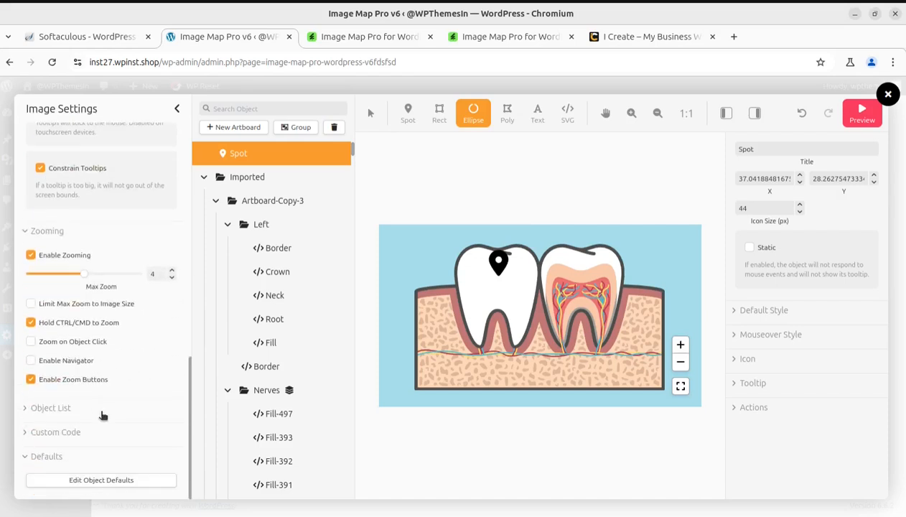
pyautogui.click(49, 406)
pyautogui.scroll(-1, 50, 412)
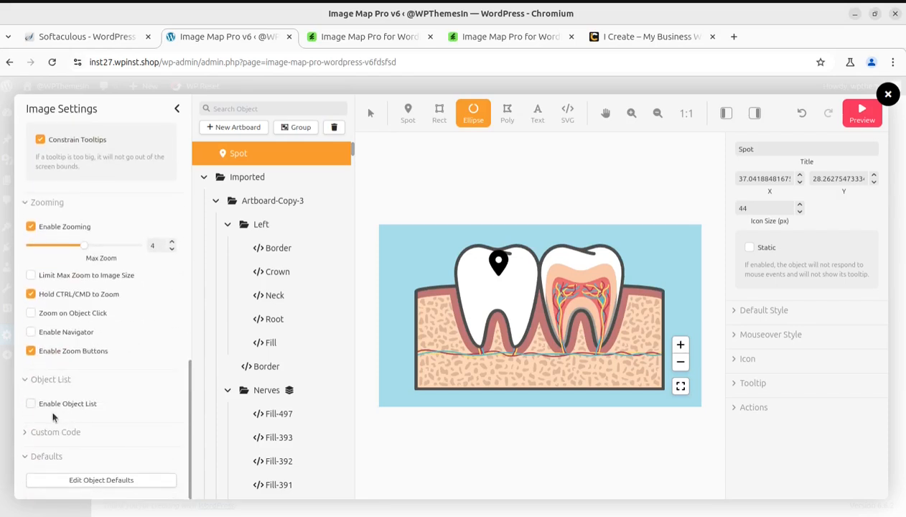
pyautogui.click(30, 404)
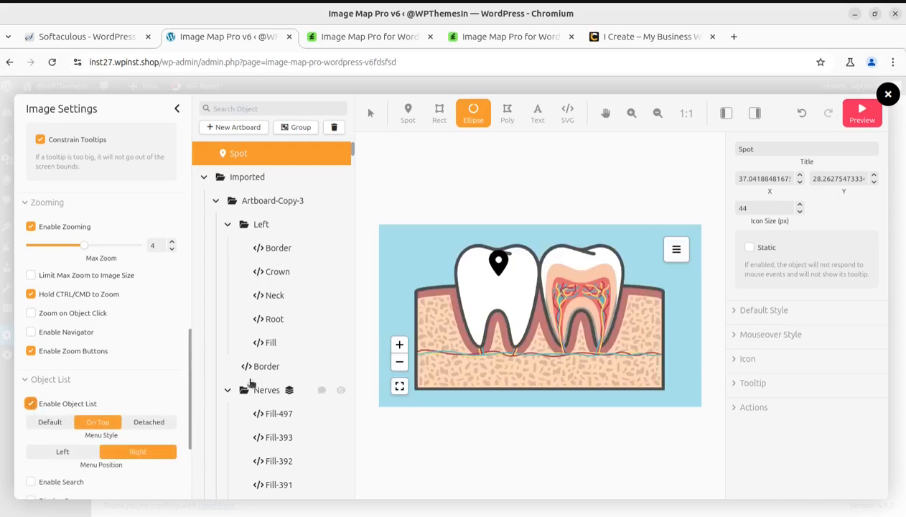
# - Select the left tooth's border and review the remaining object list and custom code settings
pyautogui.click(276, 251)
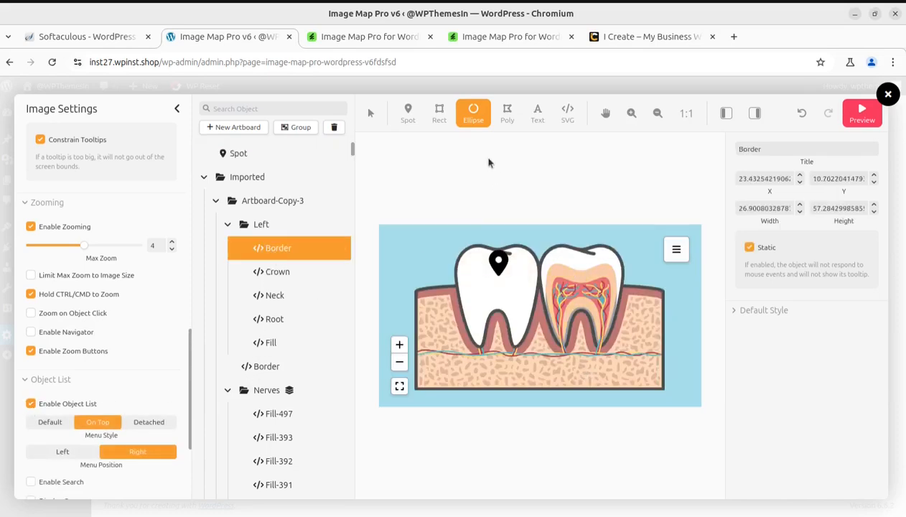
pyautogui.click(443, 118)
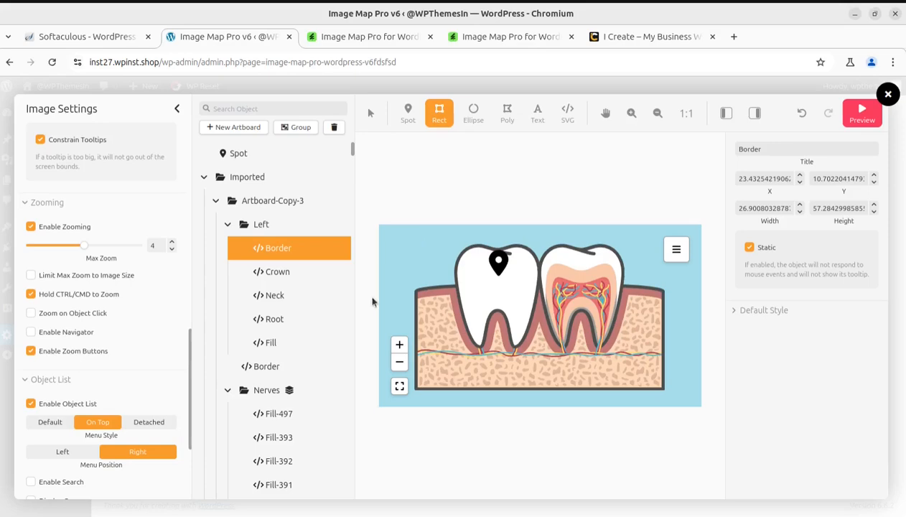
pyautogui.scroll(-3, 93, 414)
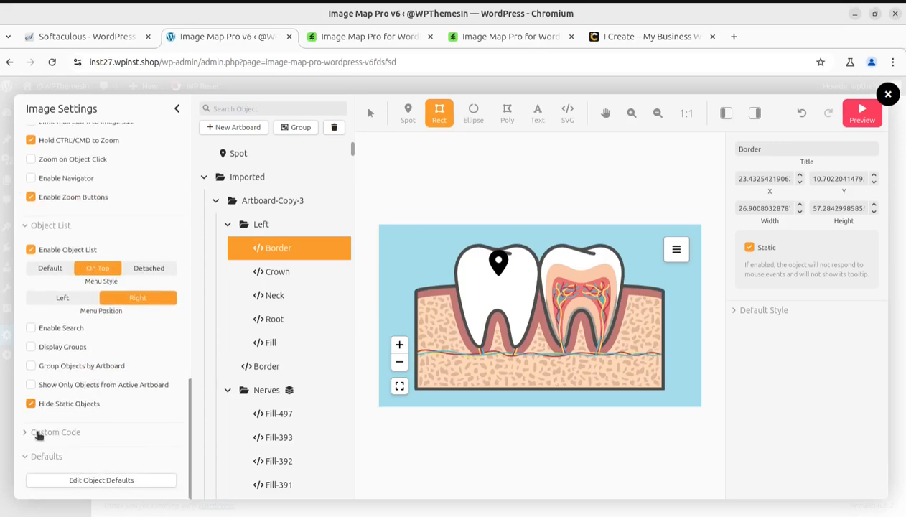
pyautogui.scroll(-3, 69, 429)
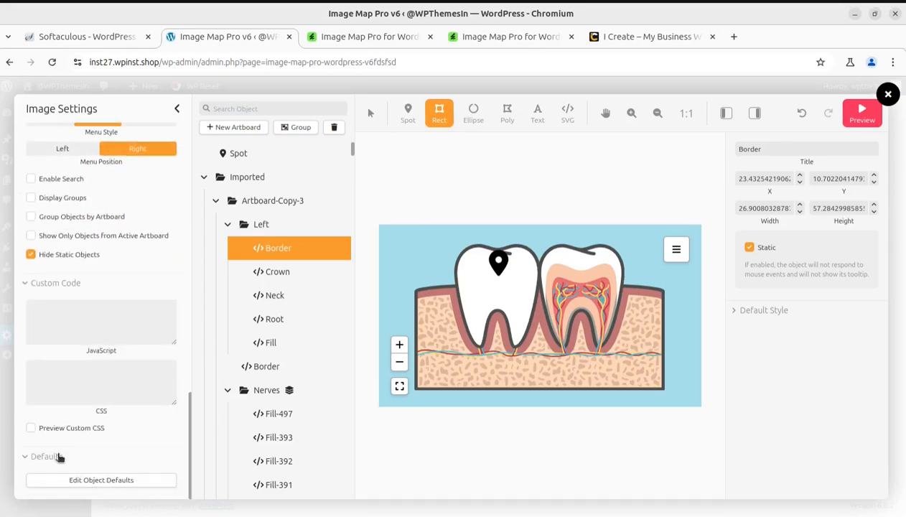
pyautogui.scroll(20, 125, 425)
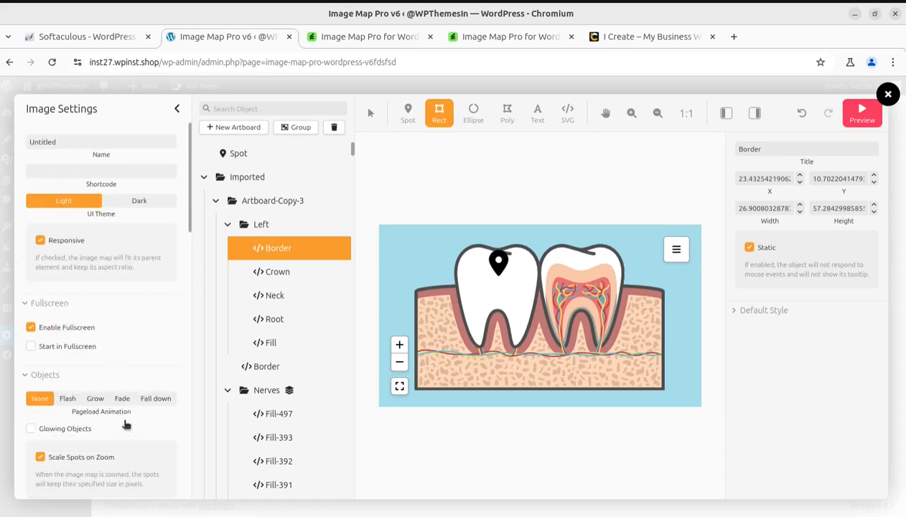
# - Close the image settings and choose Spot from the object list shown on the map preview
pyautogui.click(177, 108)
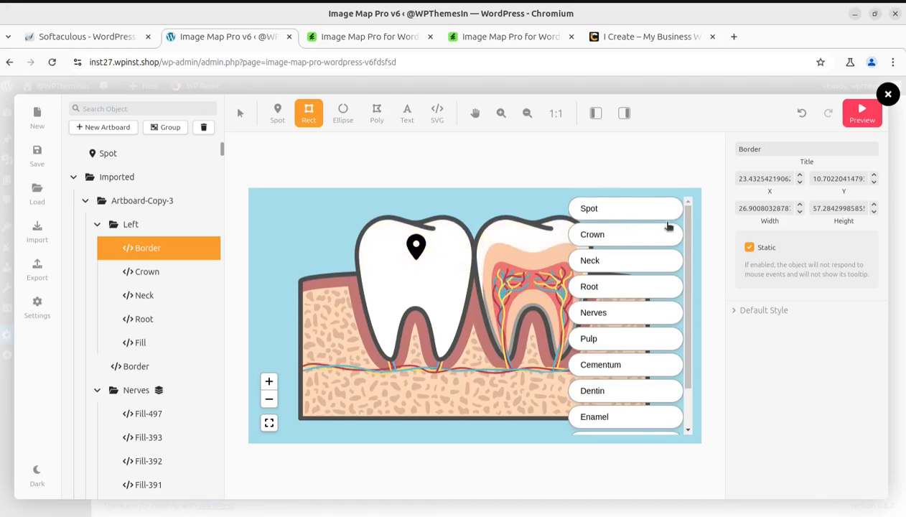
pyautogui.click(640, 215)
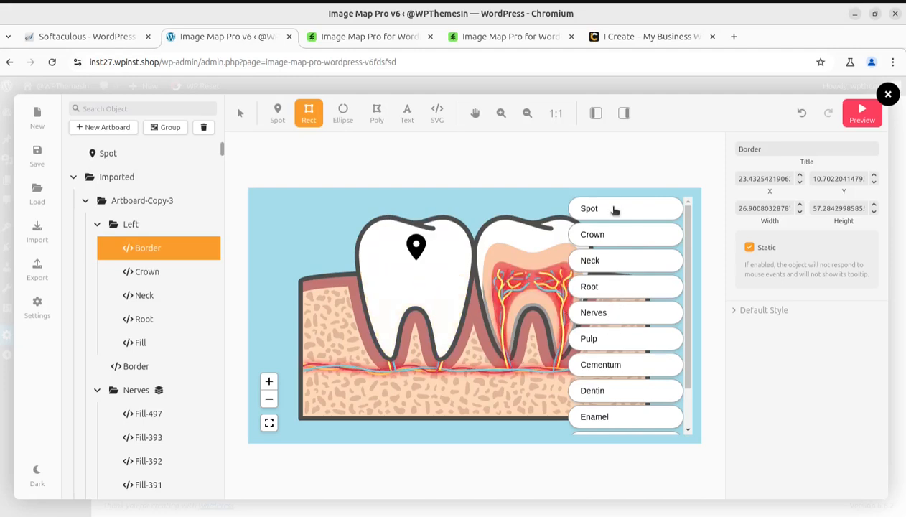
# - Look through the preview's object list and the Imported group, and select the Artboard to examine its settings
pyautogui.scroll(-2, 668, 349)
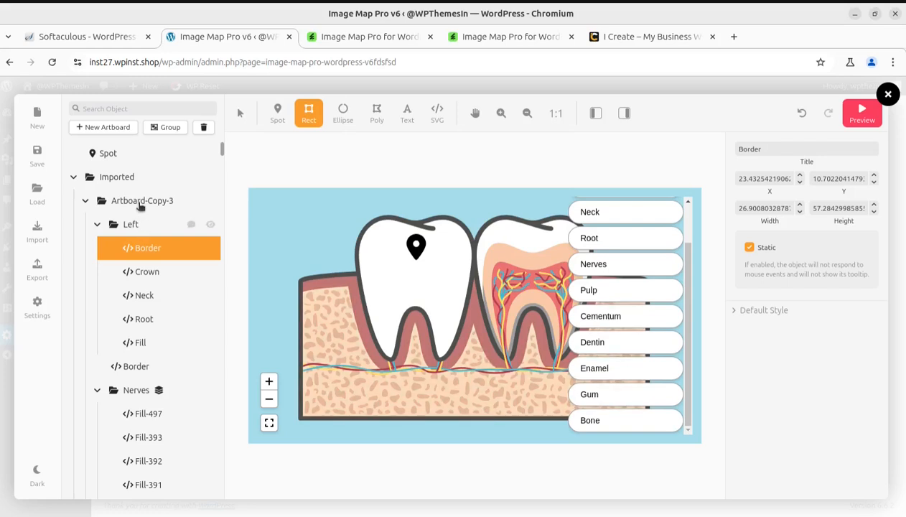
pyautogui.click(74, 177)
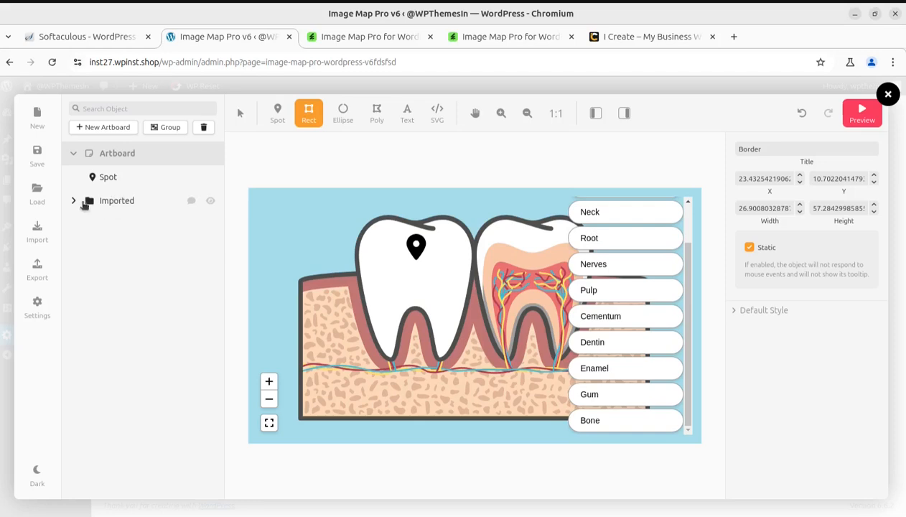
pyautogui.click(110, 181)
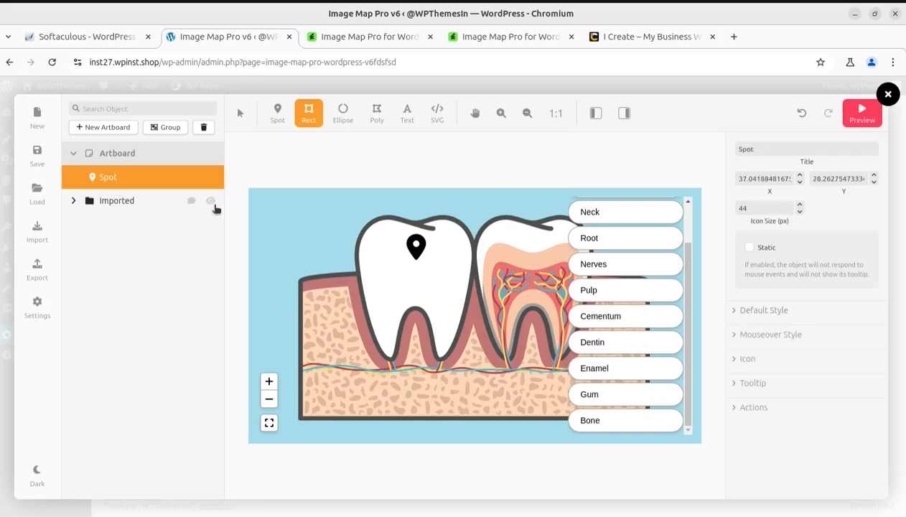
pyautogui.click(74, 203)
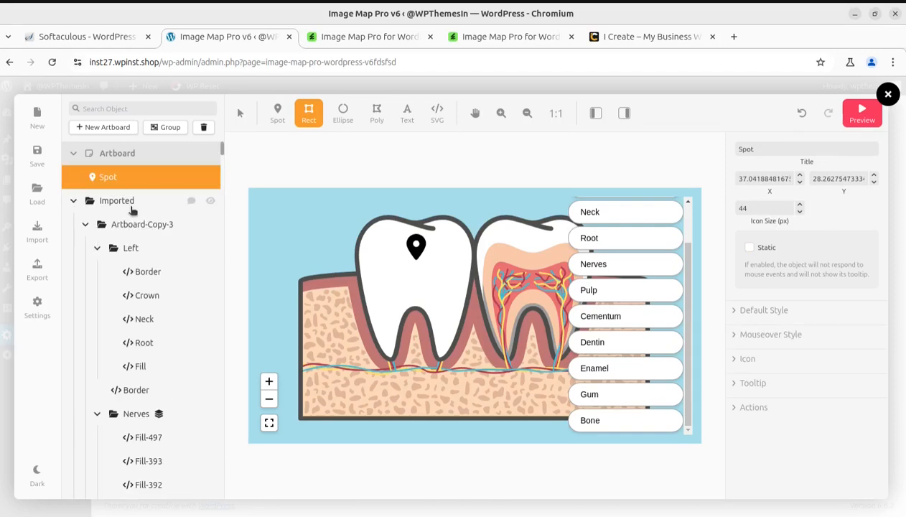
pyautogui.scroll(-4, 176, 277)
pyautogui.scroll(4, 171, 266)
pyautogui.click(113, 159)
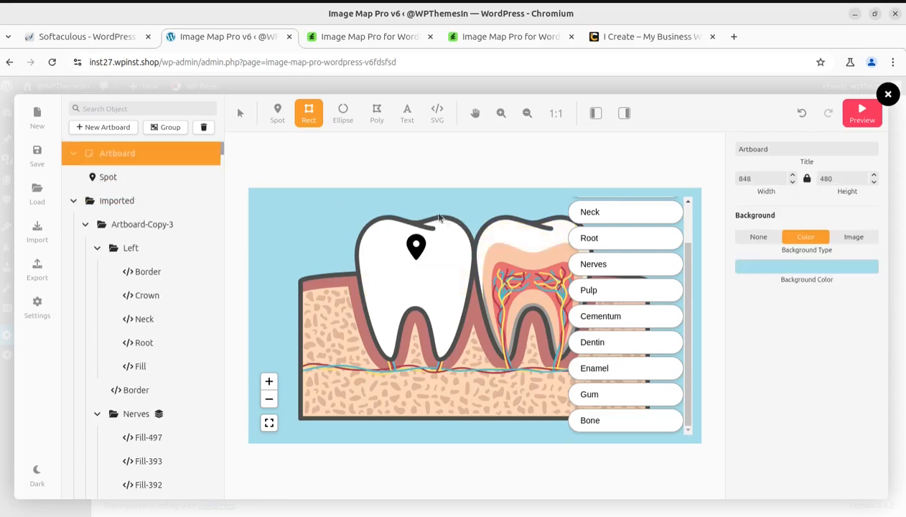
# - Draw a four-point polygon from the left tooth across to the right tooth's nerves
pyautogui.click(375, 121)
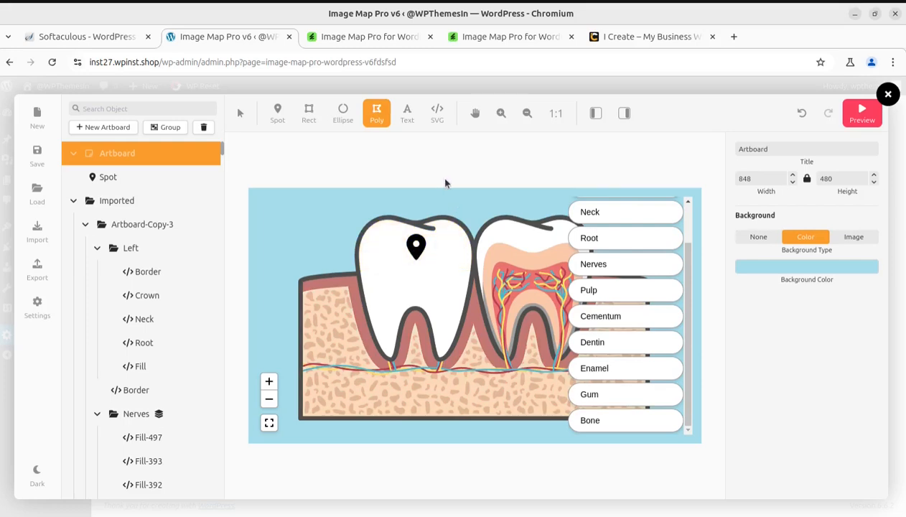
pyautogui.click(359, 222)
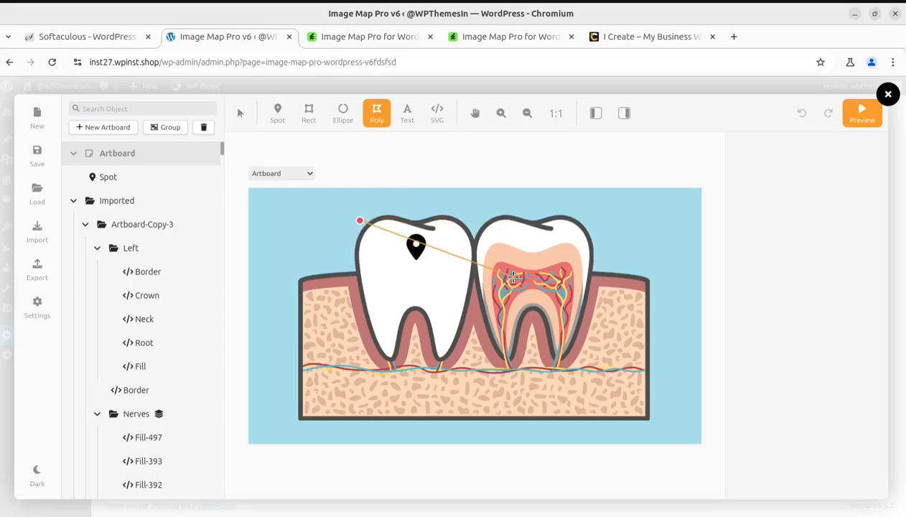
pyautogui.click(364, 296)
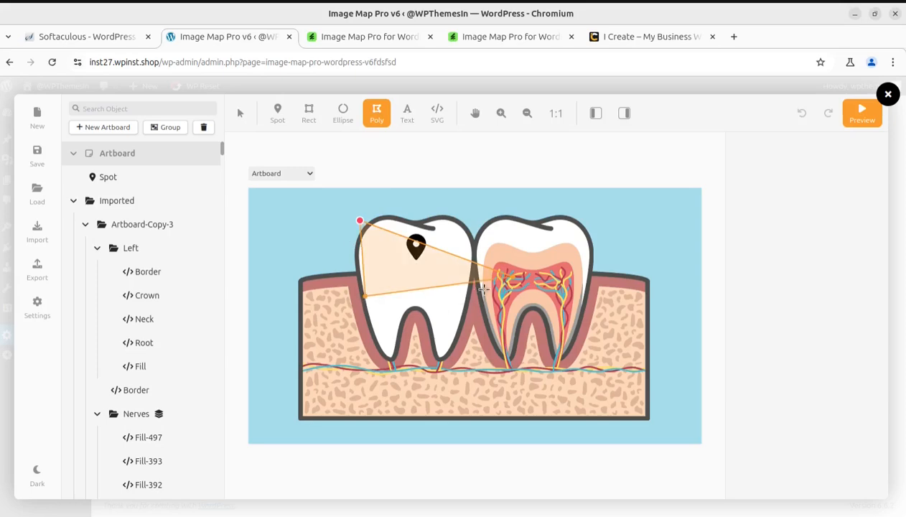
pyautogui.click(390, 271)
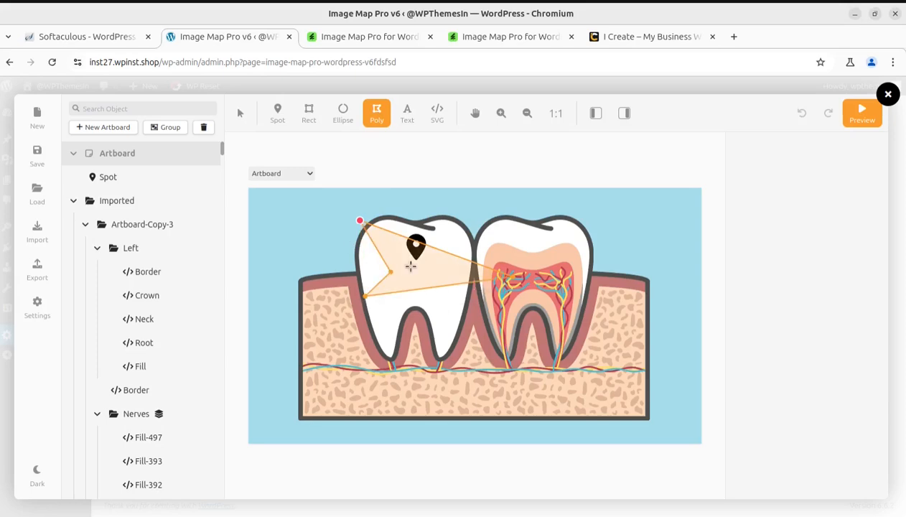
pyautogui.scroll(3, 425, 276)
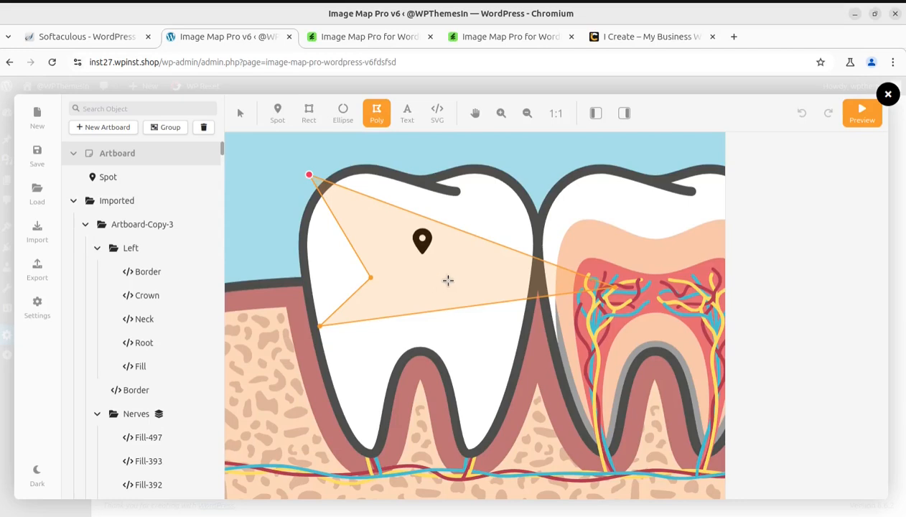
pyautogui.click(408, 117)
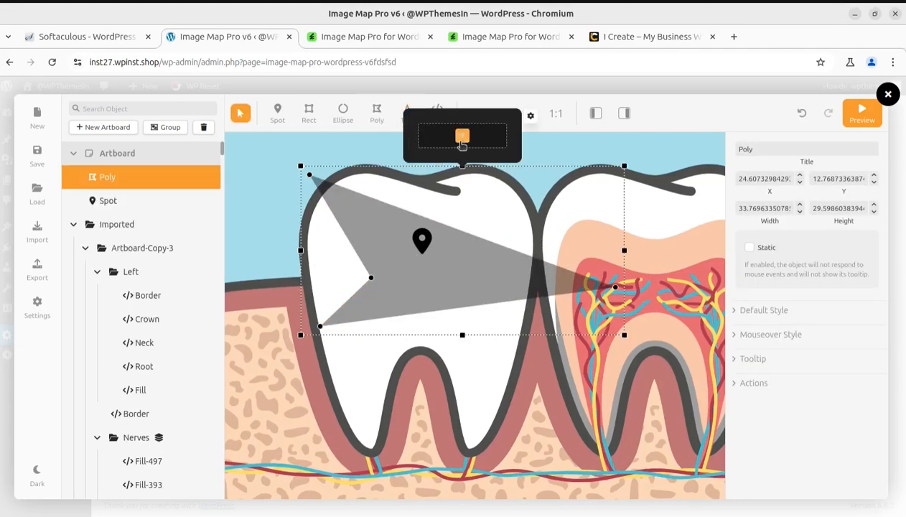
# - Add a text element to the polygon's tooltip and shift the polygon slightly
pyautogui.click(462, 135)
pyautogui.click(477, 158)
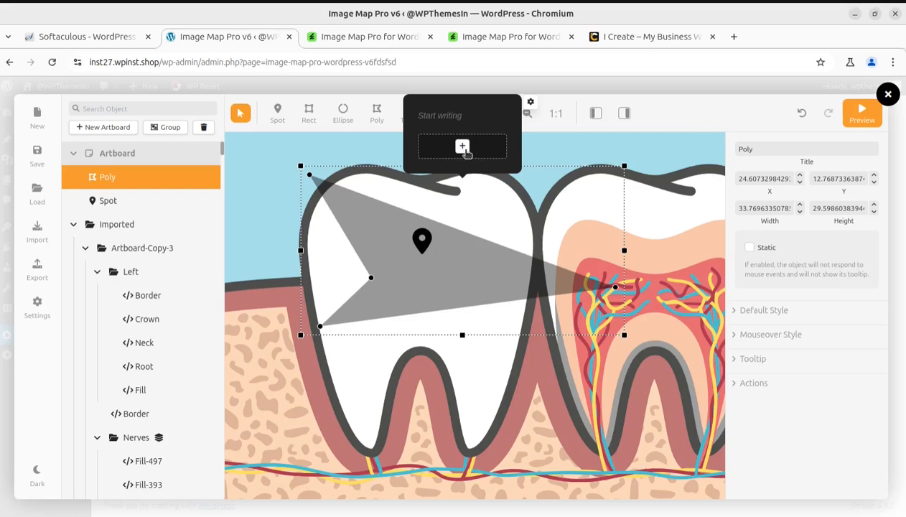
pyautogui.click(437, 115)
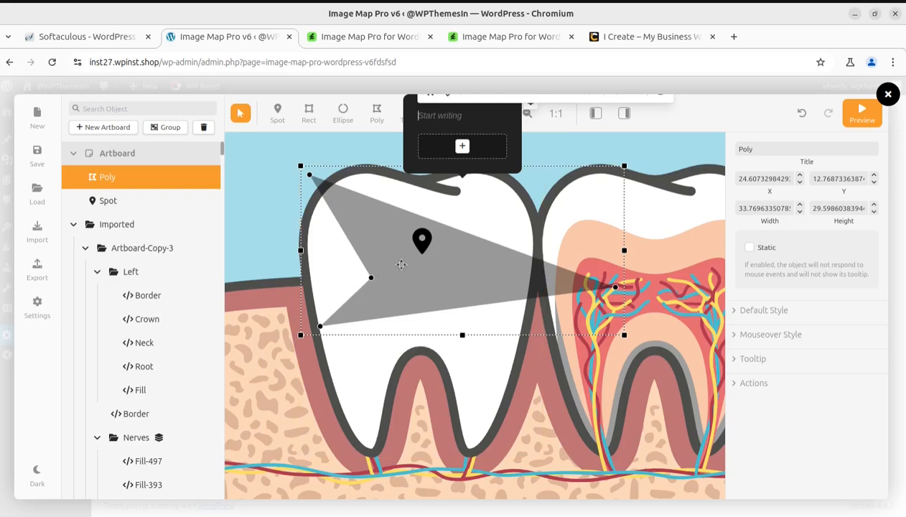
pyautogui.moveTo(601, 211); pyautogui.dragTo(600, 212)
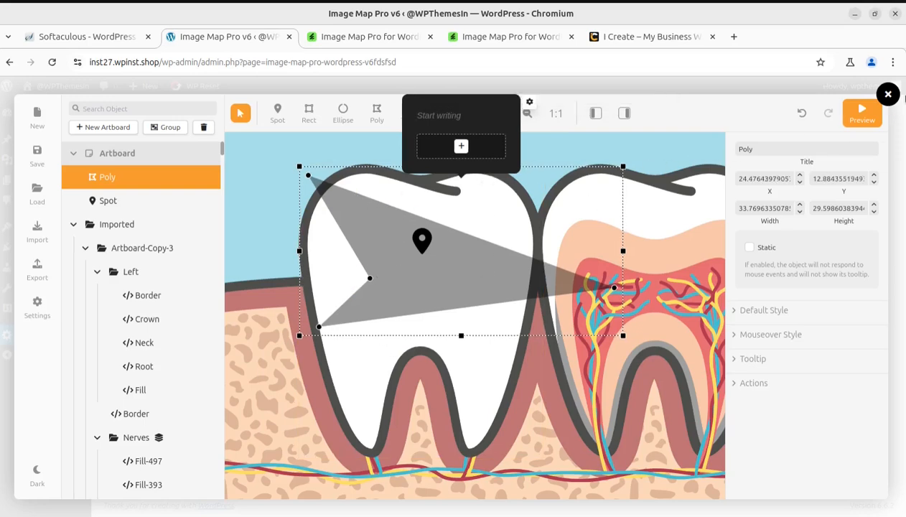
# - Relaunch the image map editor and review the SVG import options without importing anything
pyautogui.click(888, 94)
pyautogui.click(171, 190)
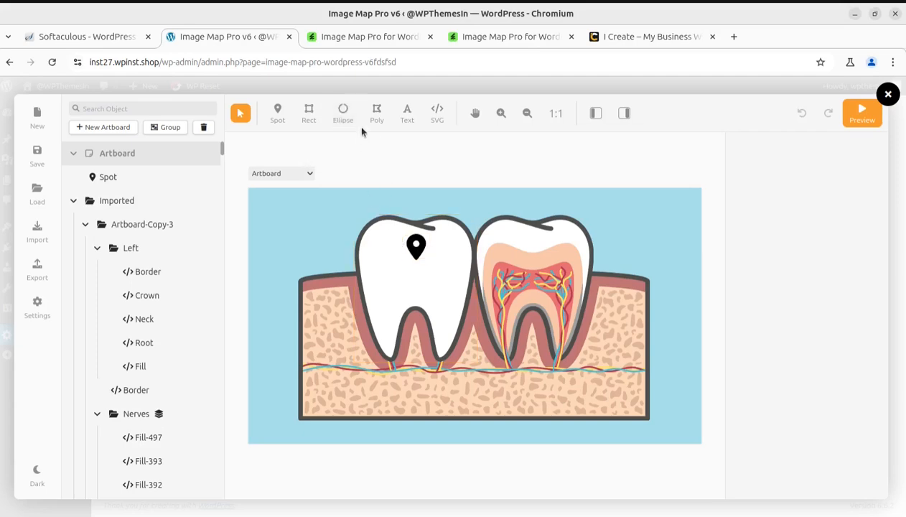
pyautogui.click(404, 114)
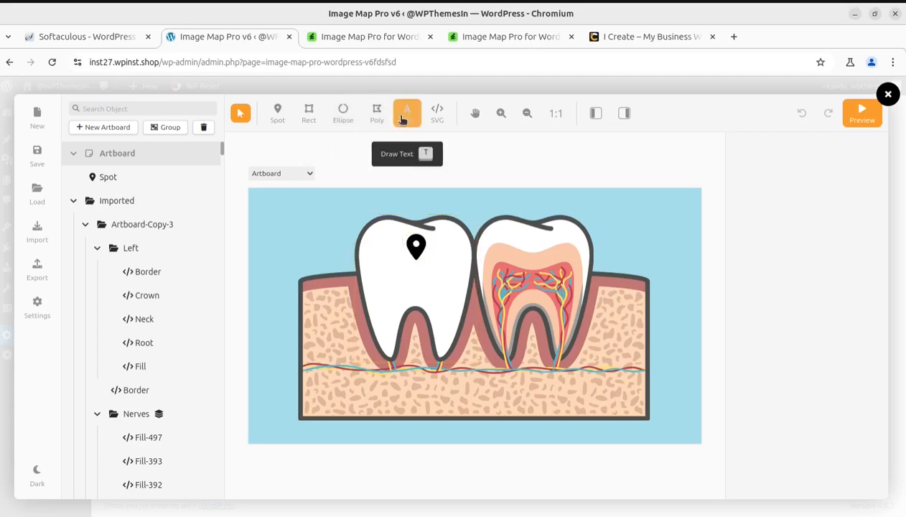
pyautogui.click(437, 114)
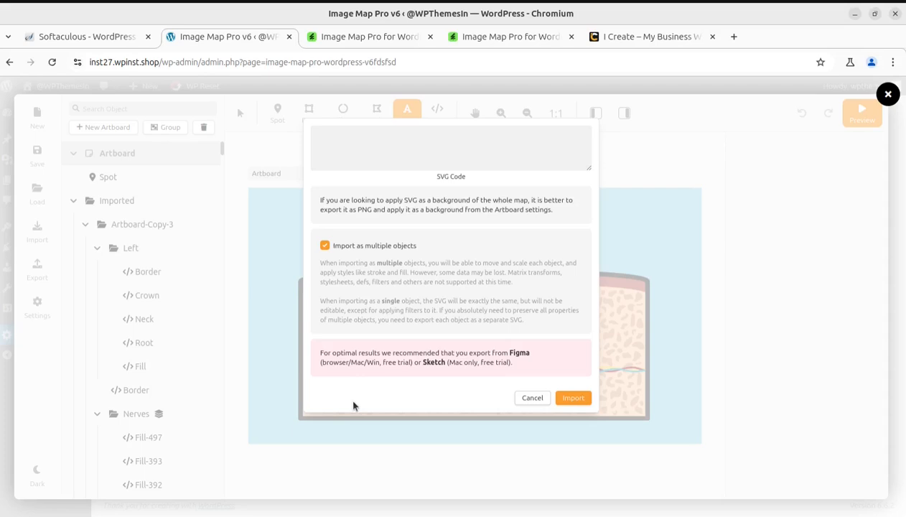
pyautogui.click(531, 399)
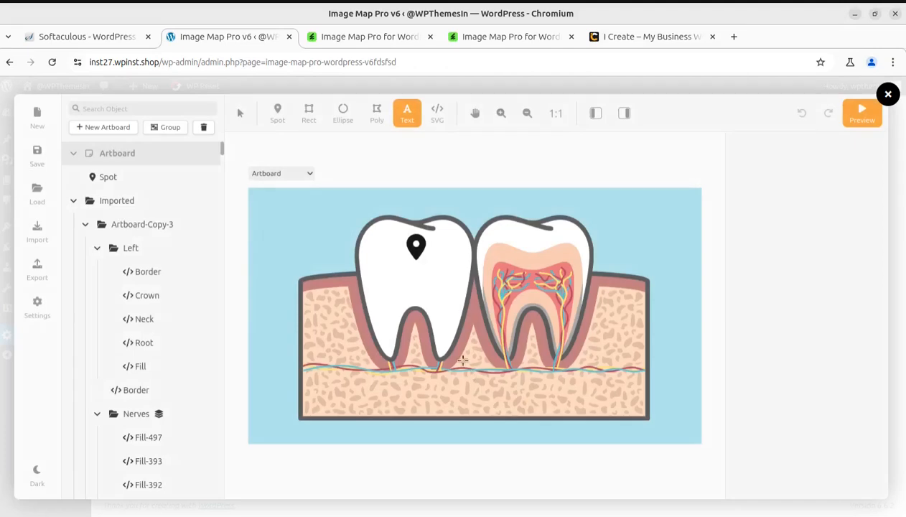
# - Try the canvas pan tool, hide and restore the object list, and toggle dark mode on and off
pyautogui.click(473, 118)
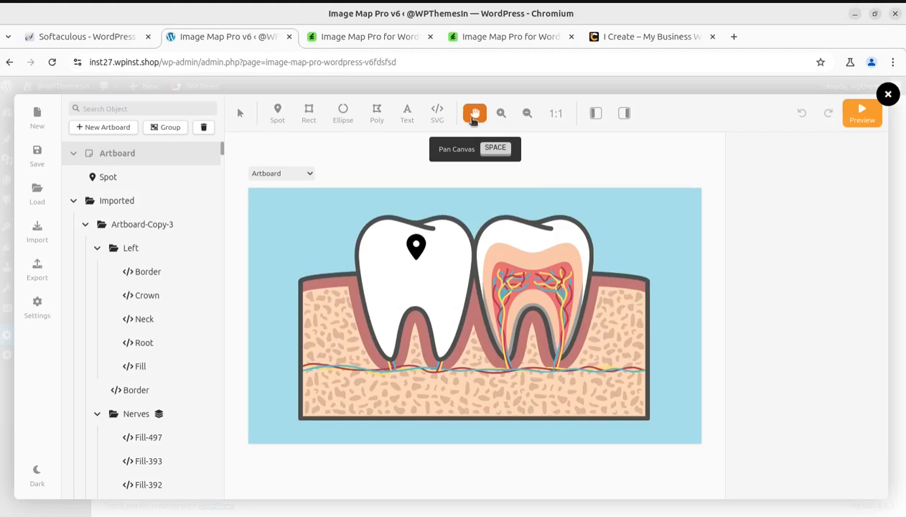
pyautogui.click(595, 115)
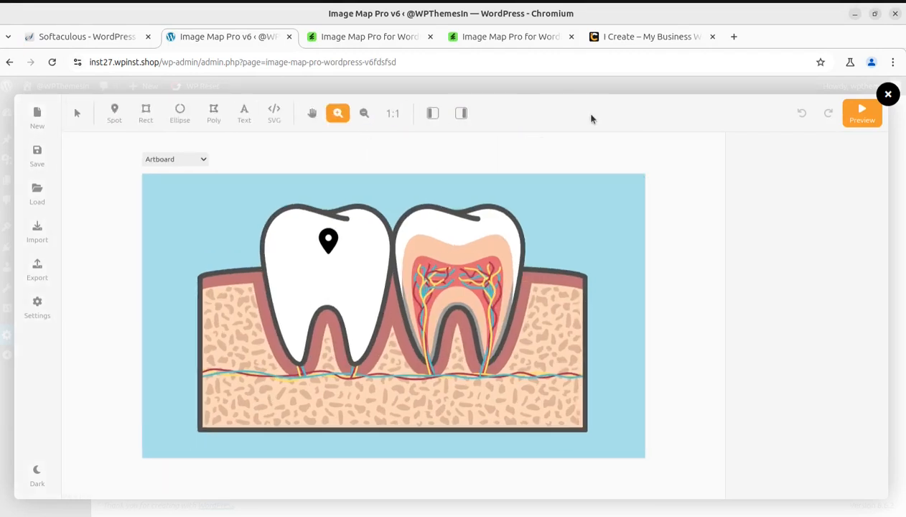
pyautogui.click(432, 112)
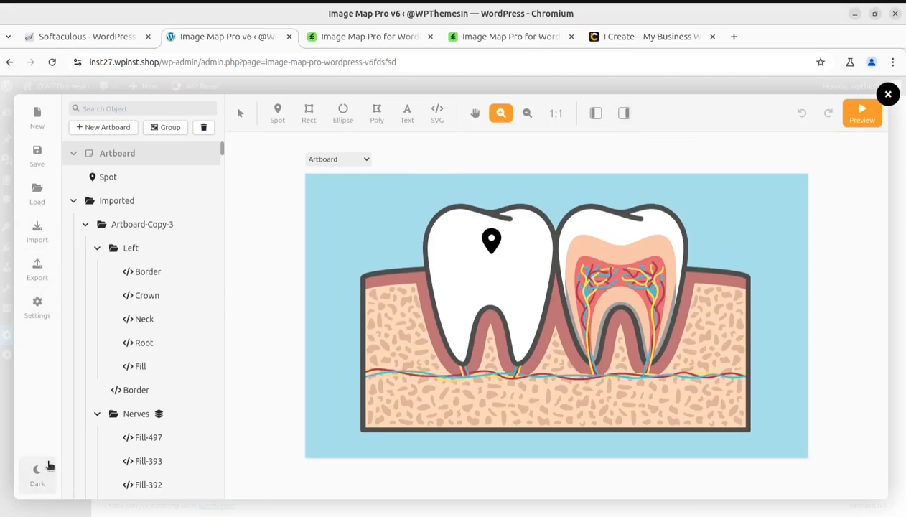
pyautogui.click(37, 474)
pyautogui.click(37, 472)
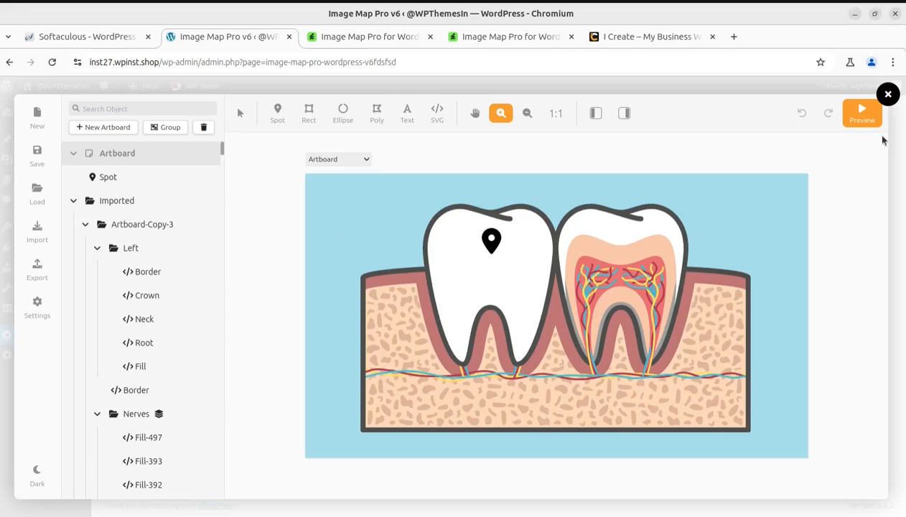
# - Close the editor and view the Image Map Pro product page on CodeCanyon
pyautogui.click(886, 95)
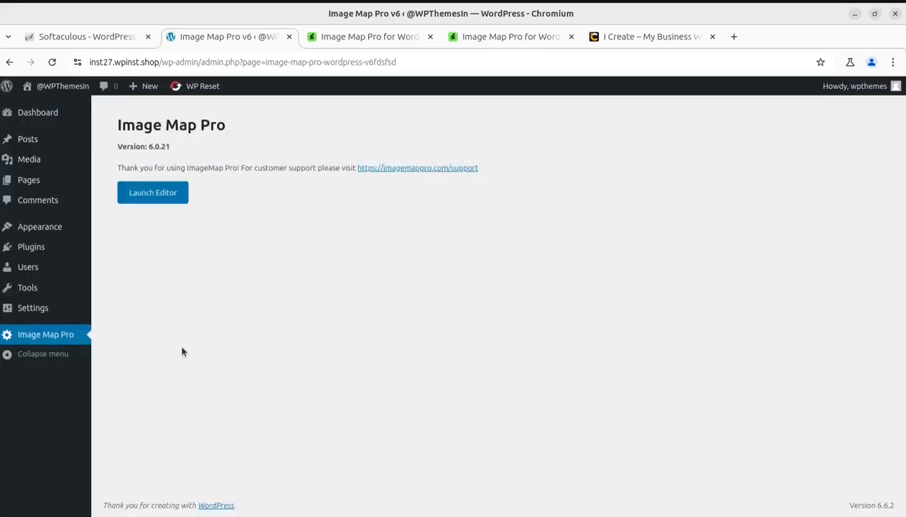
pyautogui.click(361, 37)
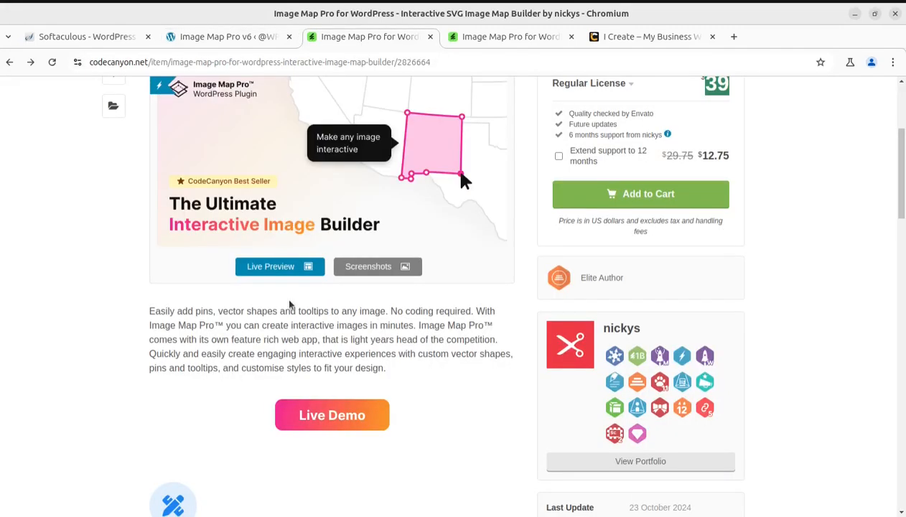
pyautogui.scroll(2, 291, 302)
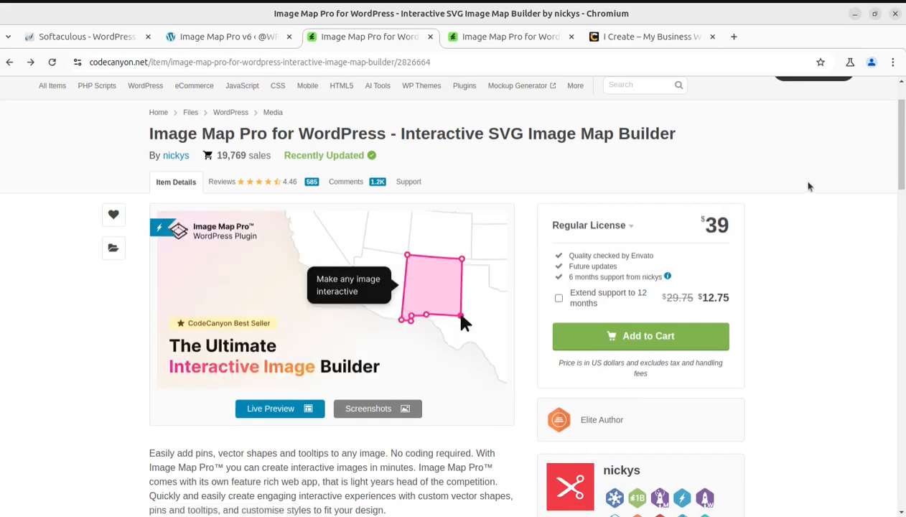
# - Return to the Image Map Pro editor, move the spot marker to the right tooth's upper edge and save the image map
pyautogui.click(237, 37)
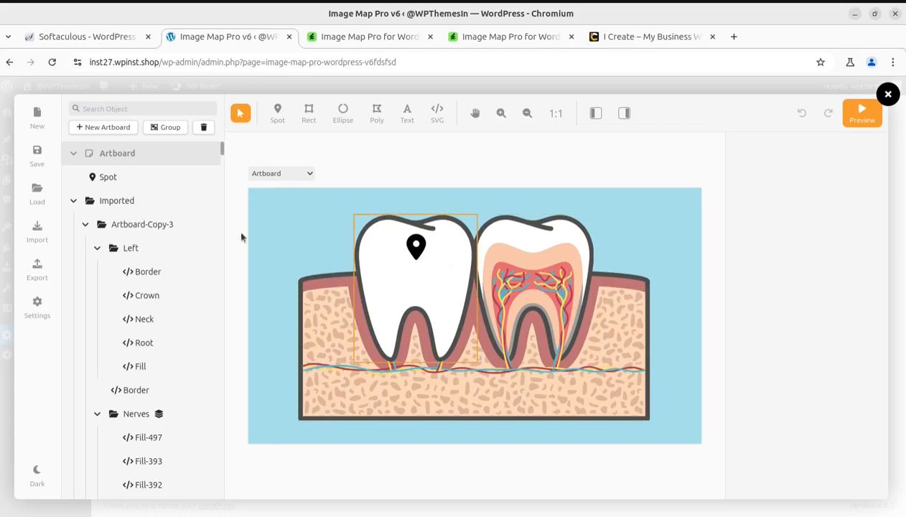
pyautogui.moveTo(416, 247); pyautogui.dragTo(500, 206)
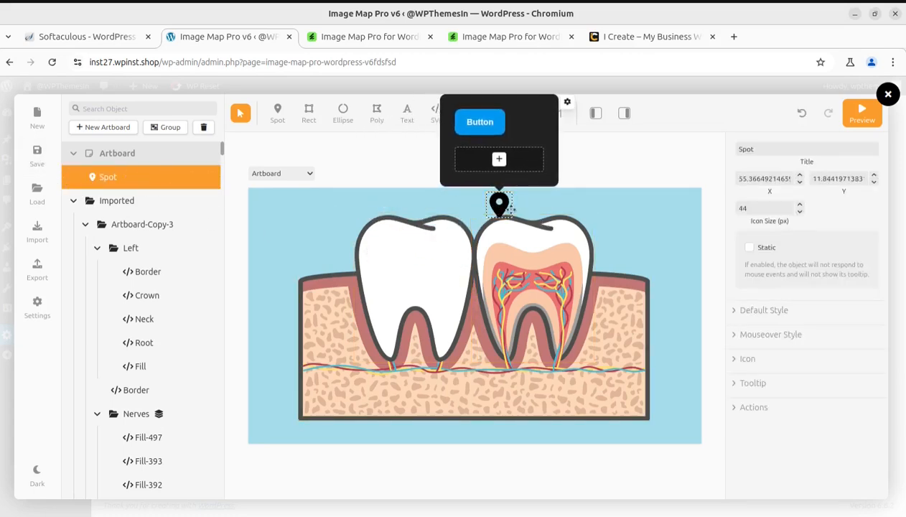
pyautogui.click(39, 157)
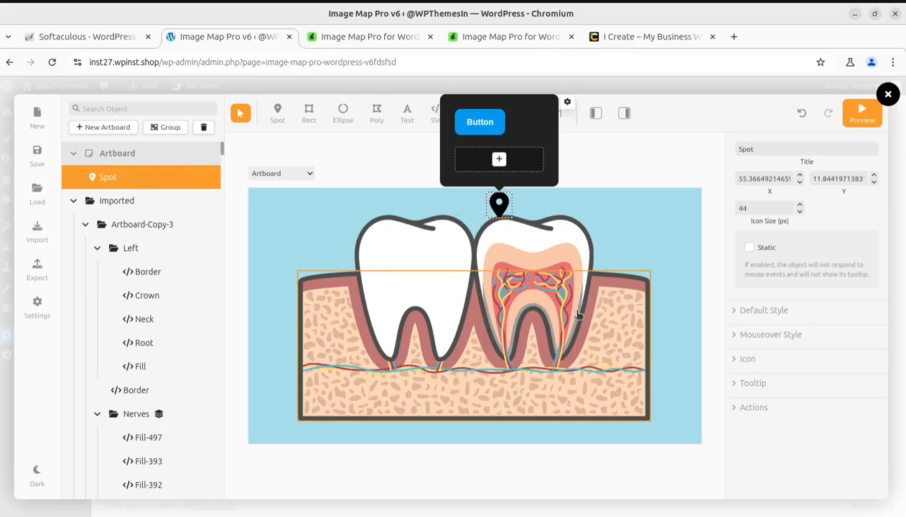
# - Review the spot marker's default style, mouseover style, icon and click action settings
pyautogui.click(755, 313)
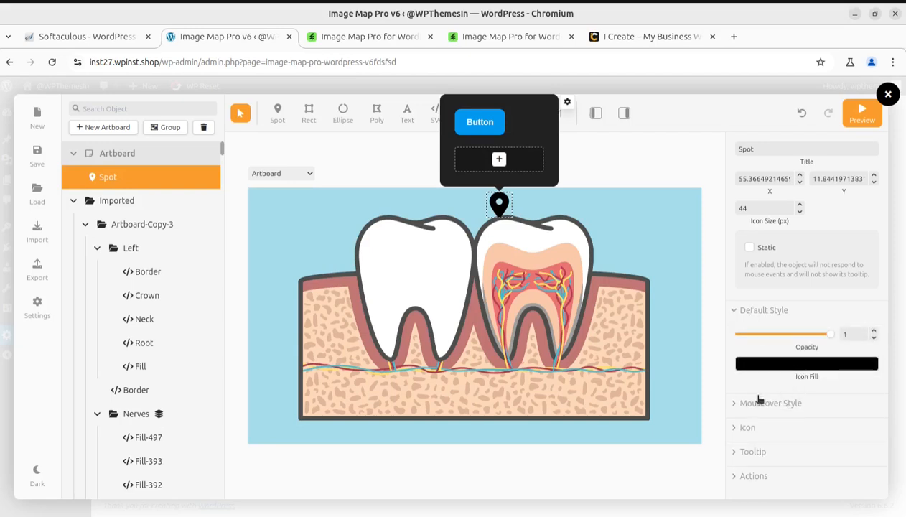
pyautogui.click(745, 406)
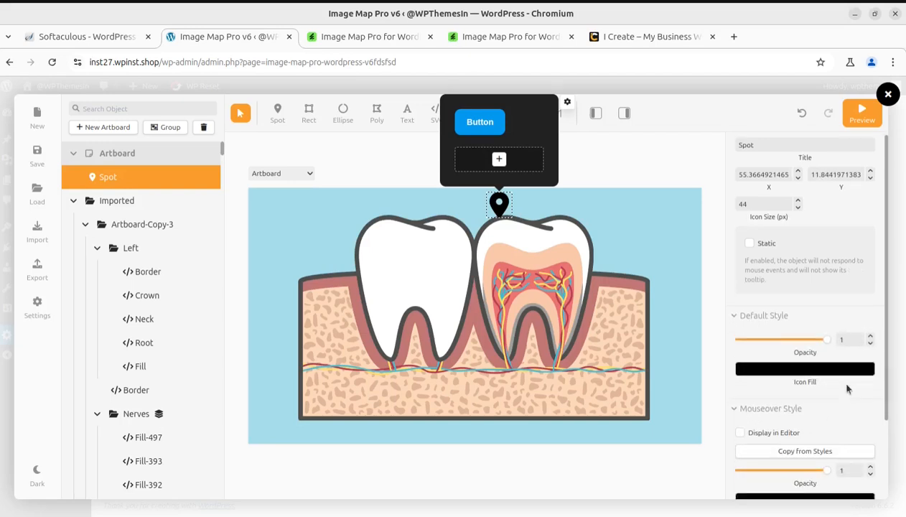
pyautogui.scroll(-2, 847, 388)
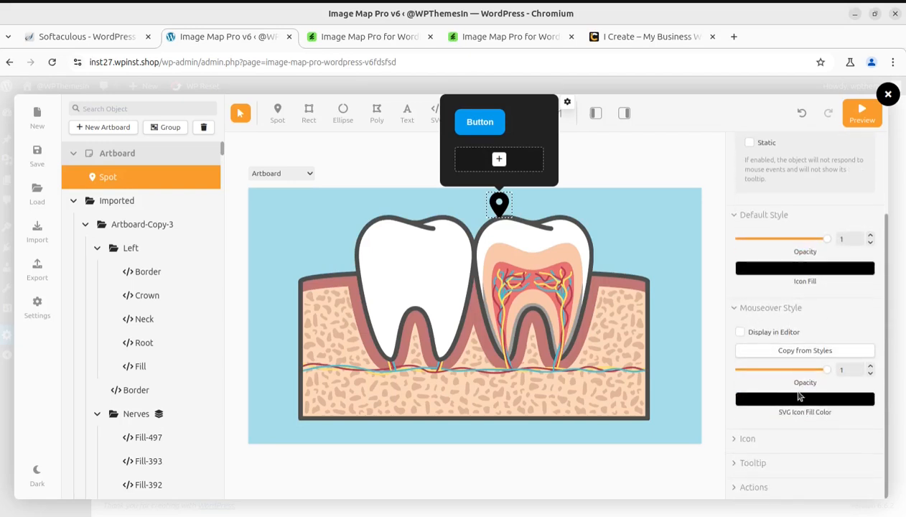
pyautogui.click(747, 439)
pyautogui.scroll(-2, 746, 464)
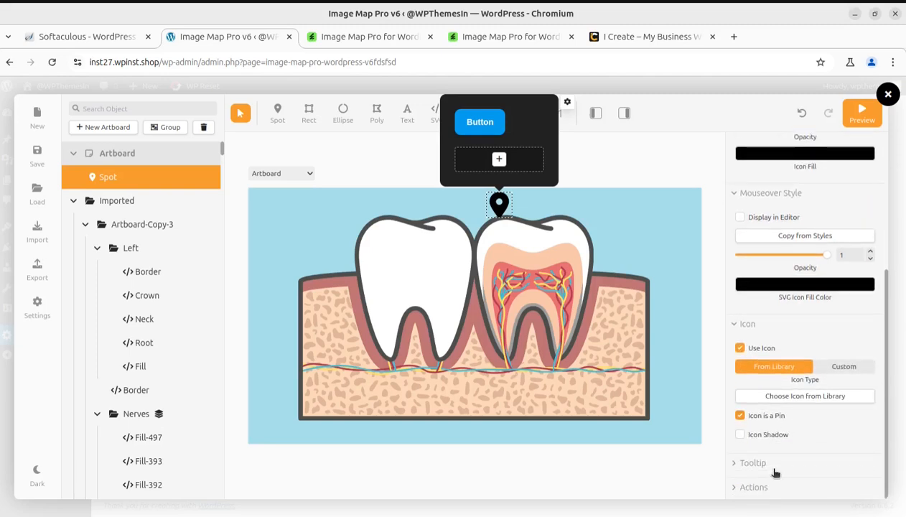
pyautogui.click(759, 487)
pyautogui.scroll(-1, 807, 395)
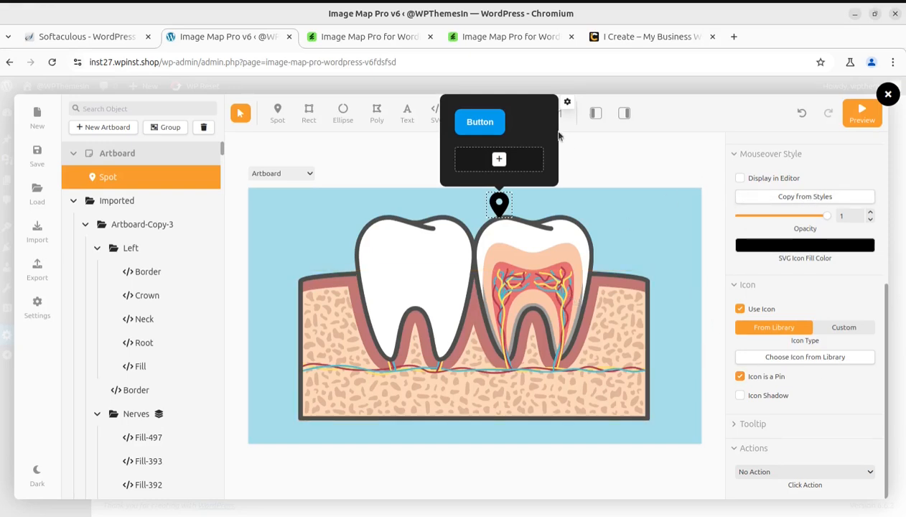
# - Reselect the spot marker and open its tooltip's position and appearance settings
pyautogui.click(602, 155)
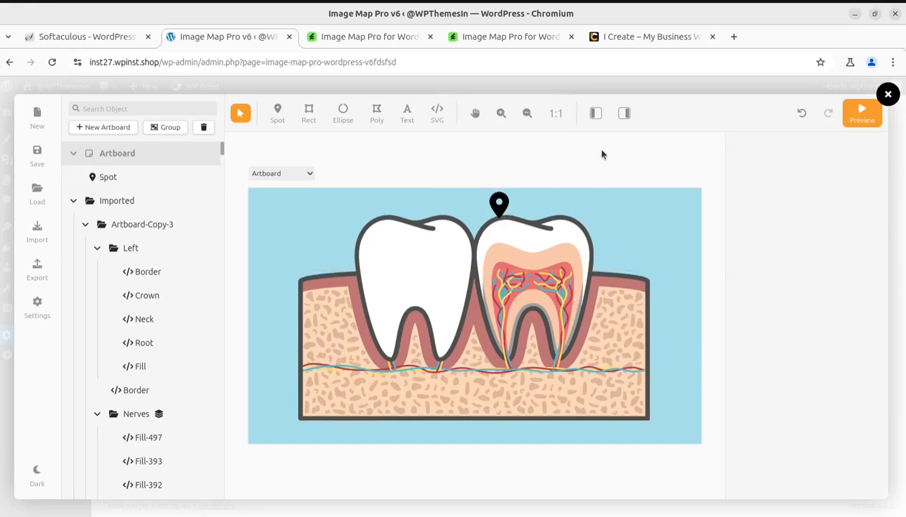
pyautogui.click(499, 204)
pyautogui.click(565, 105)
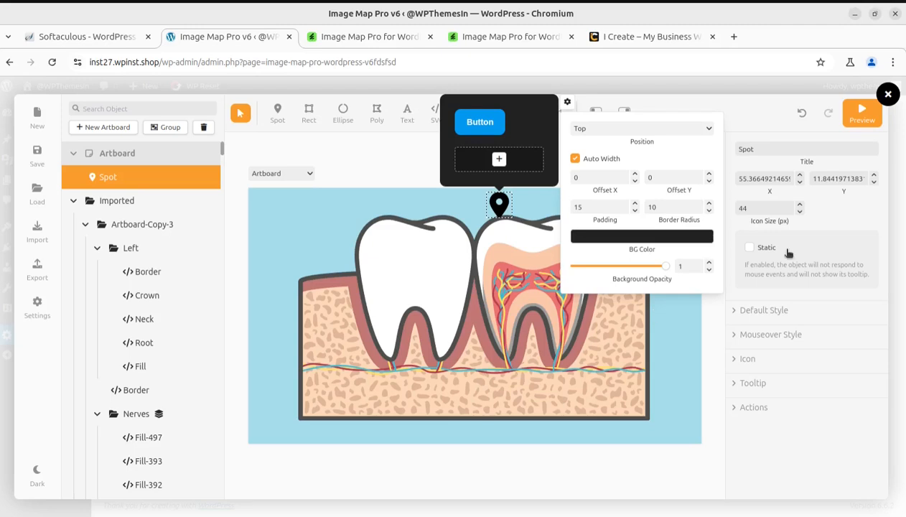
# - Close the image map editor and relaunch it from the plugin page to reload the saved dental map
pyautogui.click(888, 94)
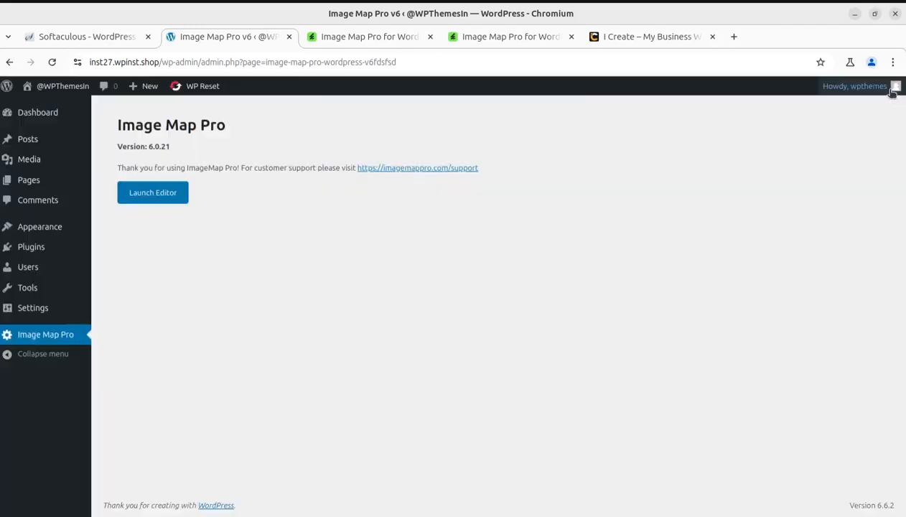
pyautogui.click(154, 191)
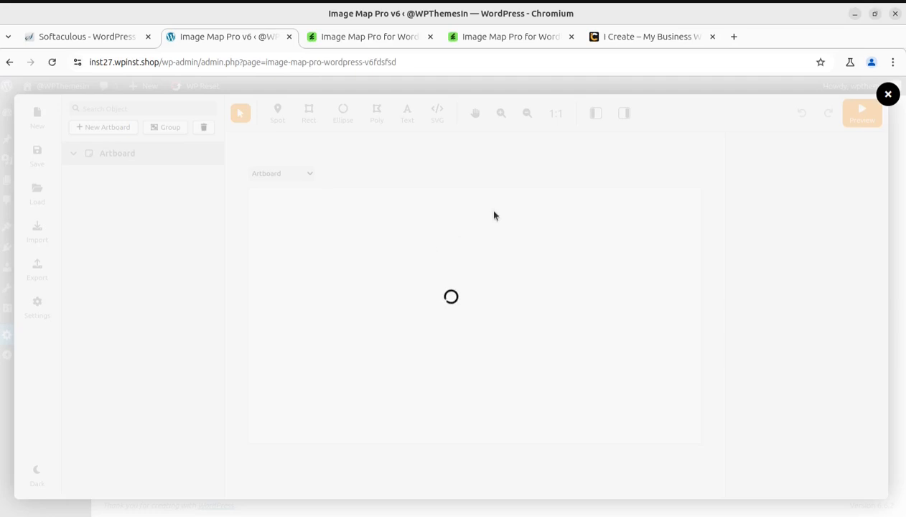
pyautogui.click(887, 94)
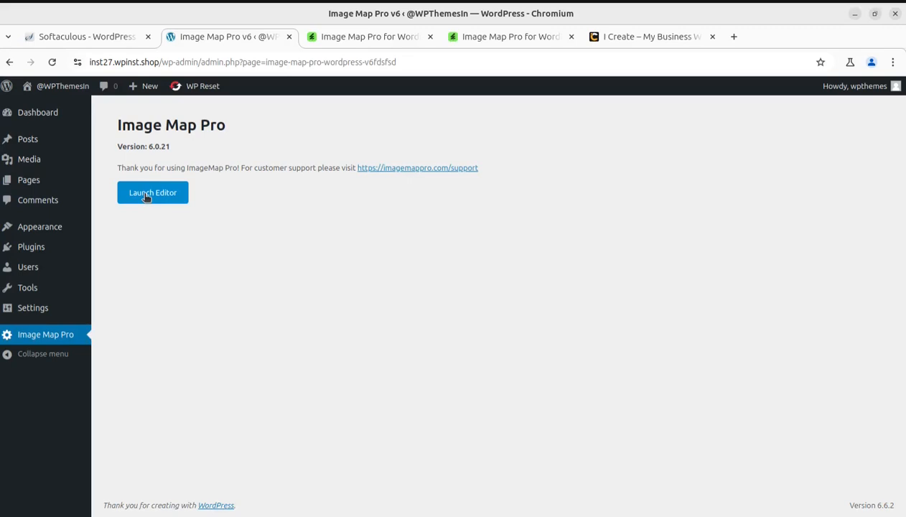
# - Switch to the i-Create website and view its home page
pyautogui.click(610, 41)
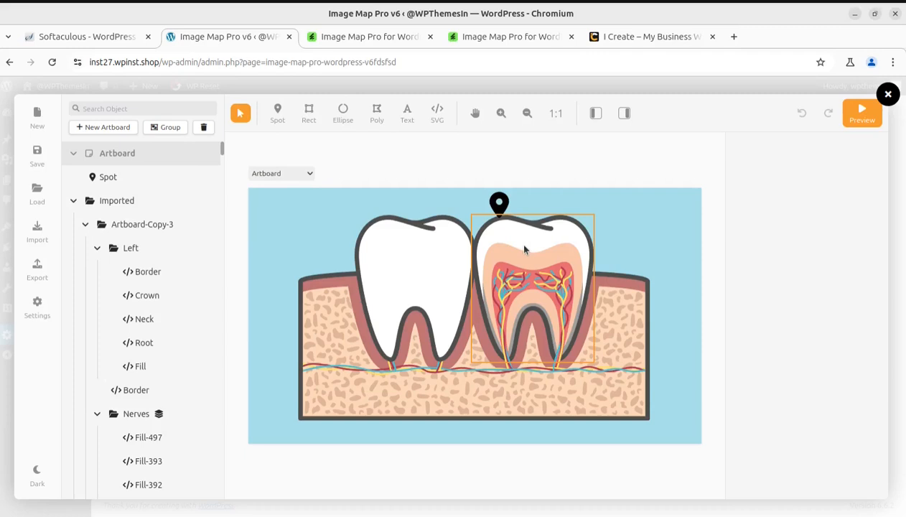
pyautogui.click(620, 43)
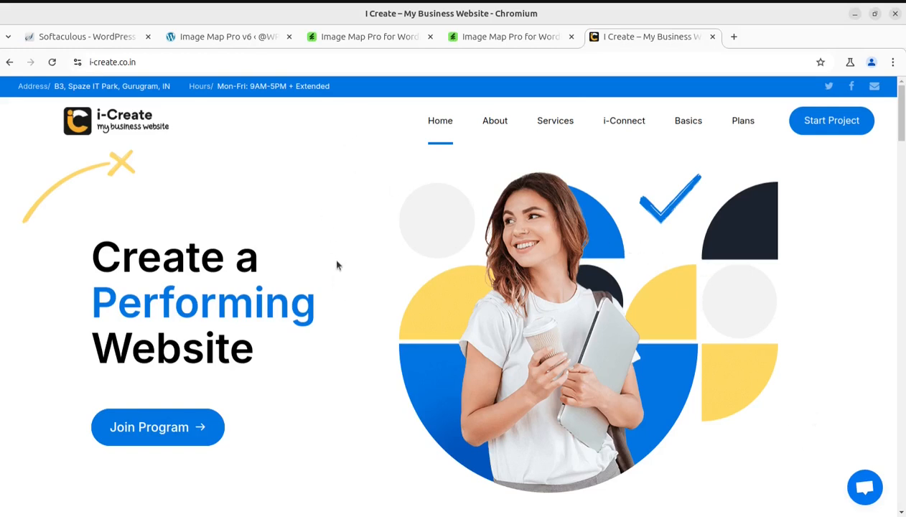
# - Examine the editor, pre-made maps, JavaScript and HTML API, and feature sections of the CodeCanyon live preview, and return to the image map editor
pyautogui.click(473, 41)
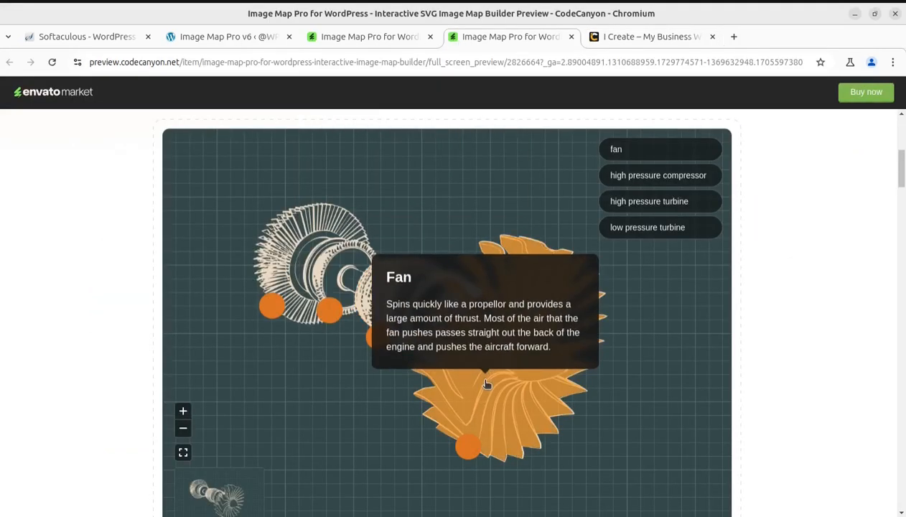
pyautogui.scroll(-12, 485, 384)
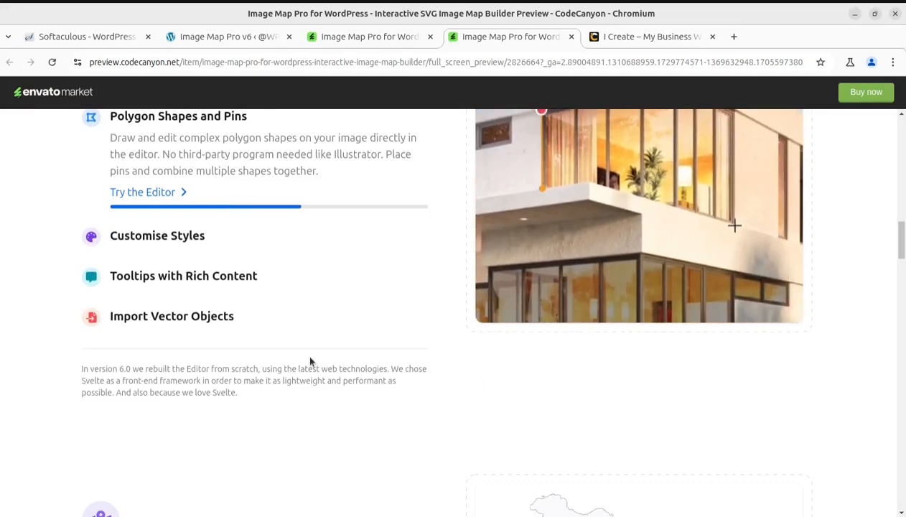
pyautogui.scroll(3, 310, 361)
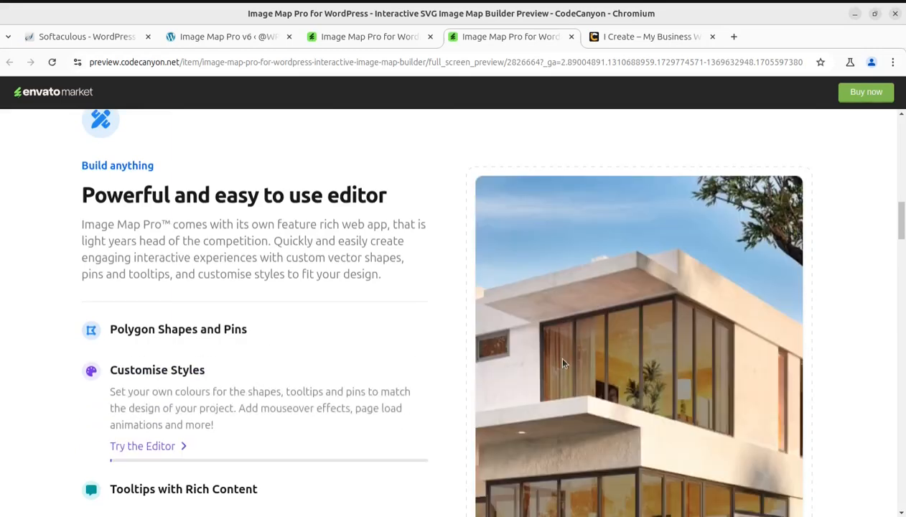
pyautogui.scroll(-3, 553, 359)
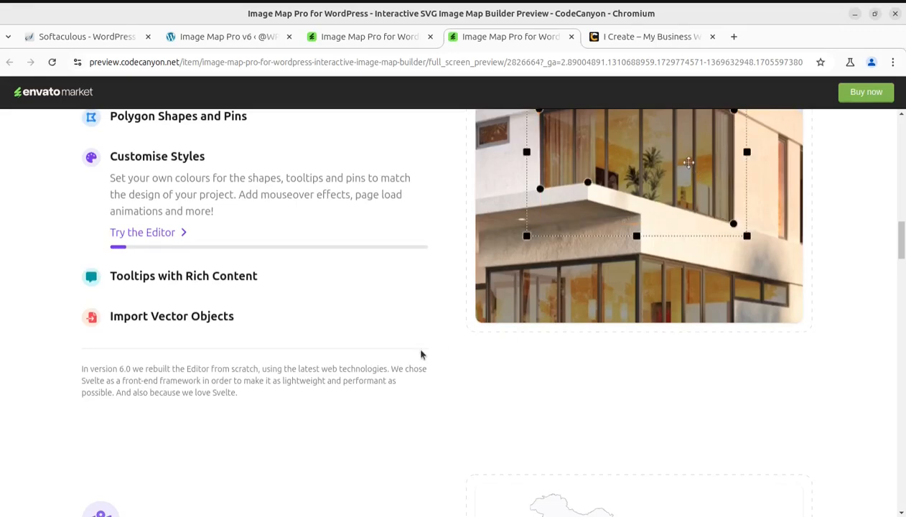
pyautogui.scroll(-6, 303, 304)
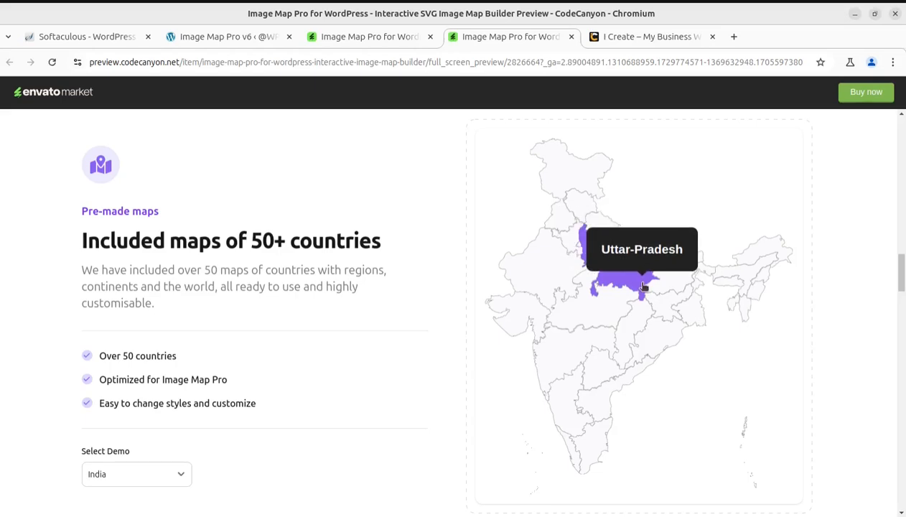
pyautogui.scroll(-7, 638, 287)
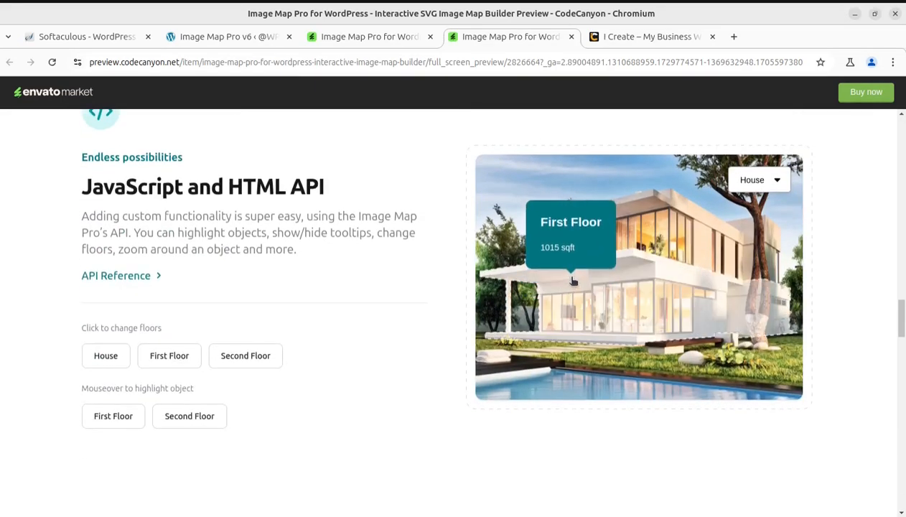
pyautogui.scroll(-5, 665, 281)
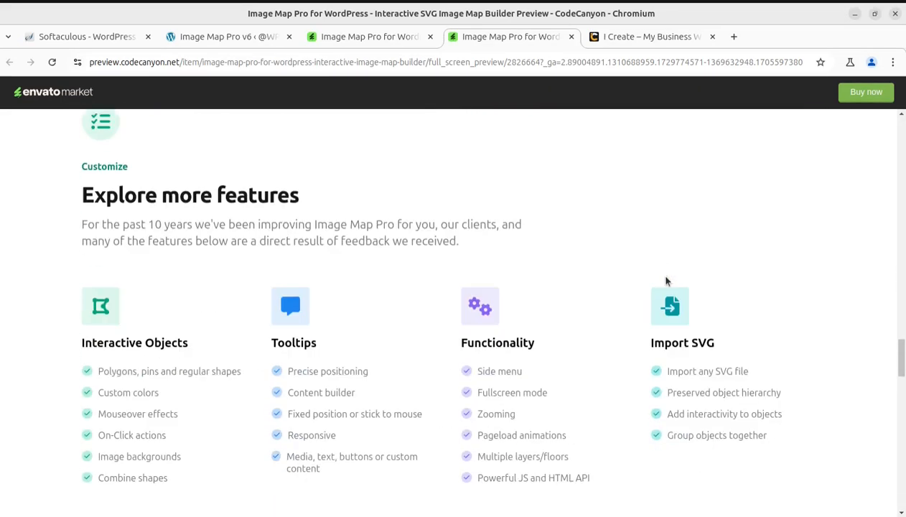
pyautogui.scroll(-1, 665, 281)
pyautogui.scroll(8, 426, 268)
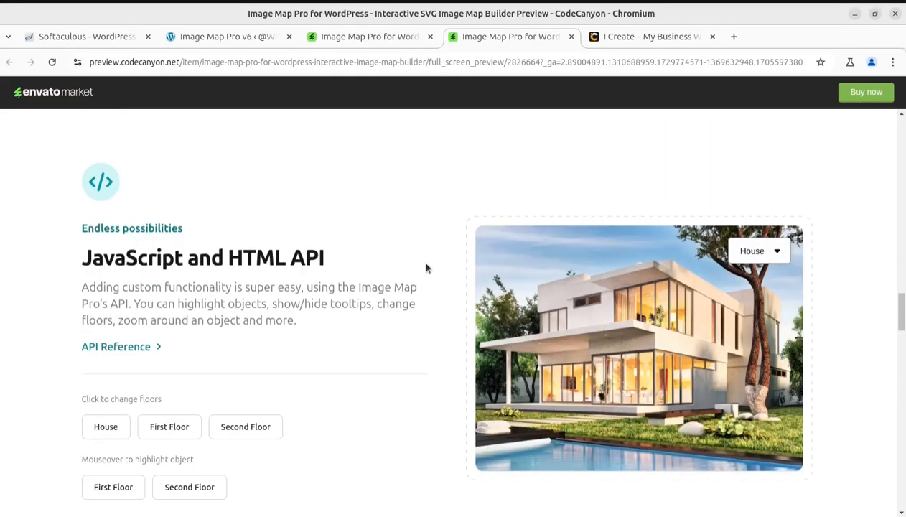
pyautogui.click(241, 47)
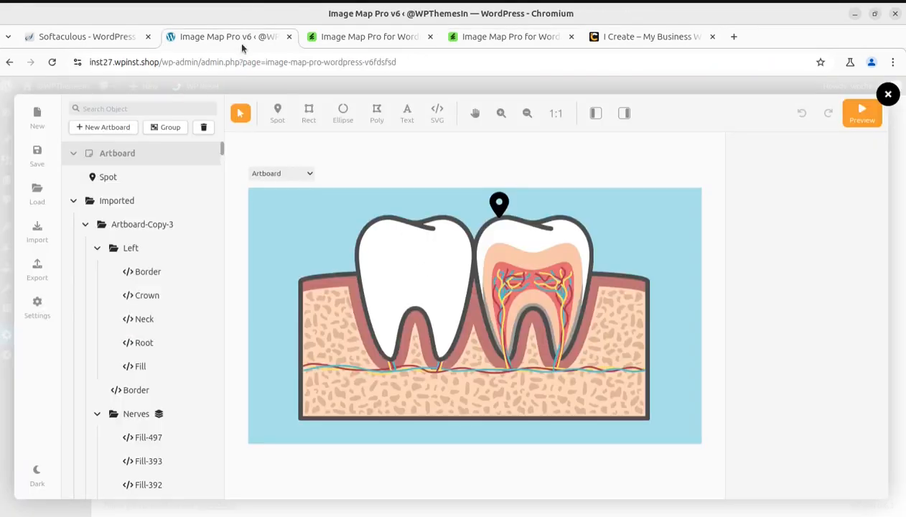